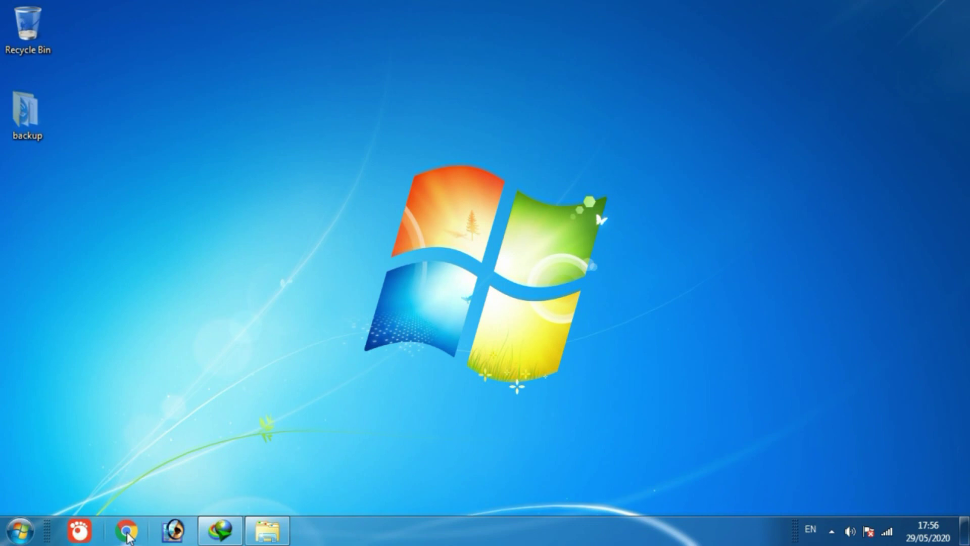
Launch Chrome, dismiss the restore-pages prompt, and open YouTube from the new-tab shortcut tile.
left_click(126, 531)
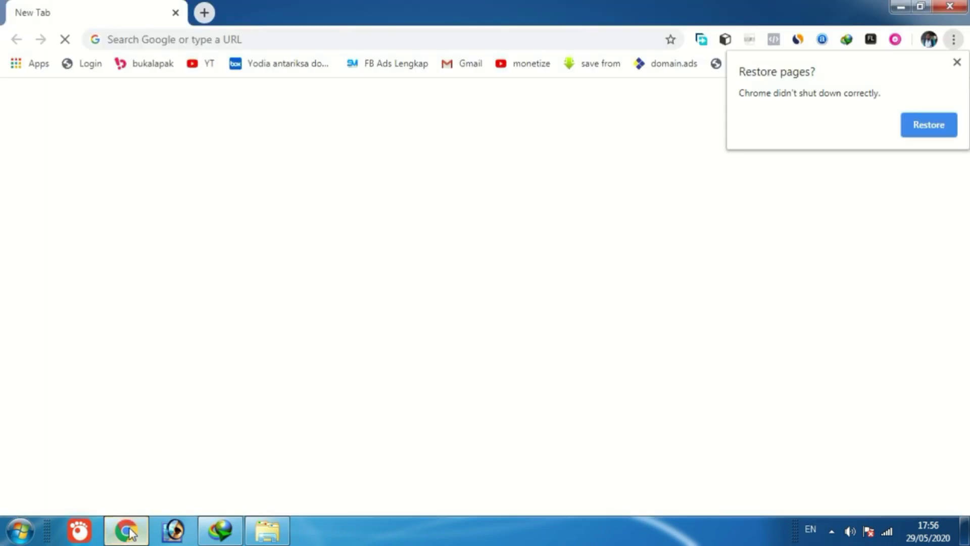
left_click(831, 530)
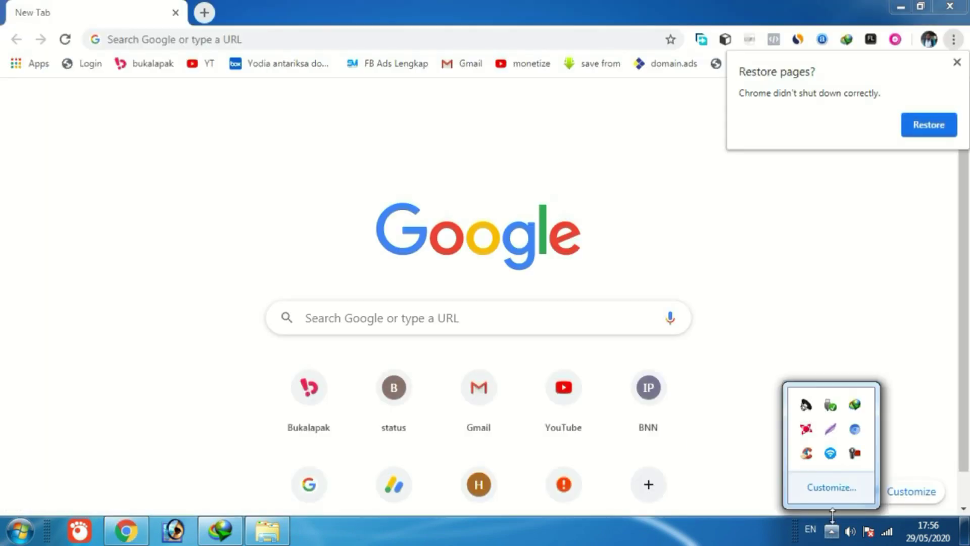
left_click(869, 262)
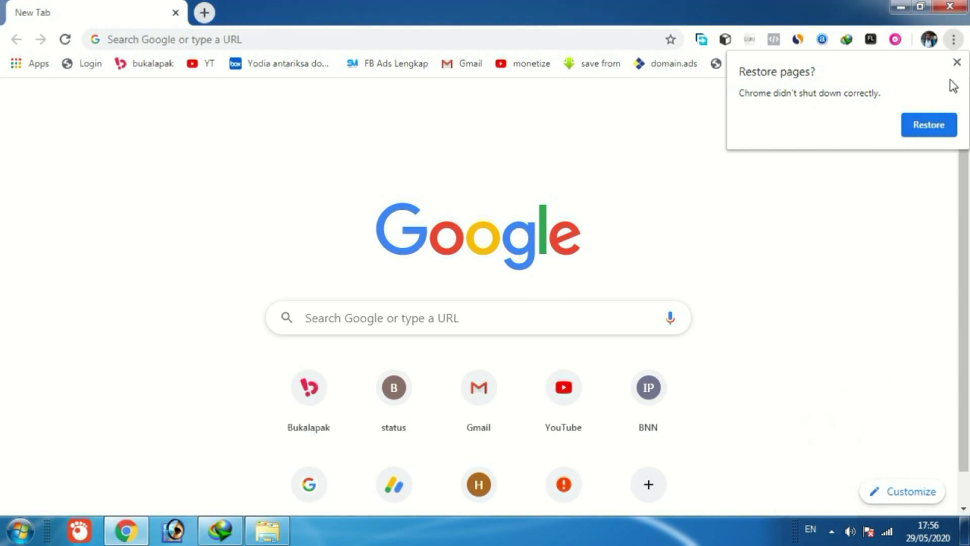
left_click(956, 62)
left_click(565, 399)
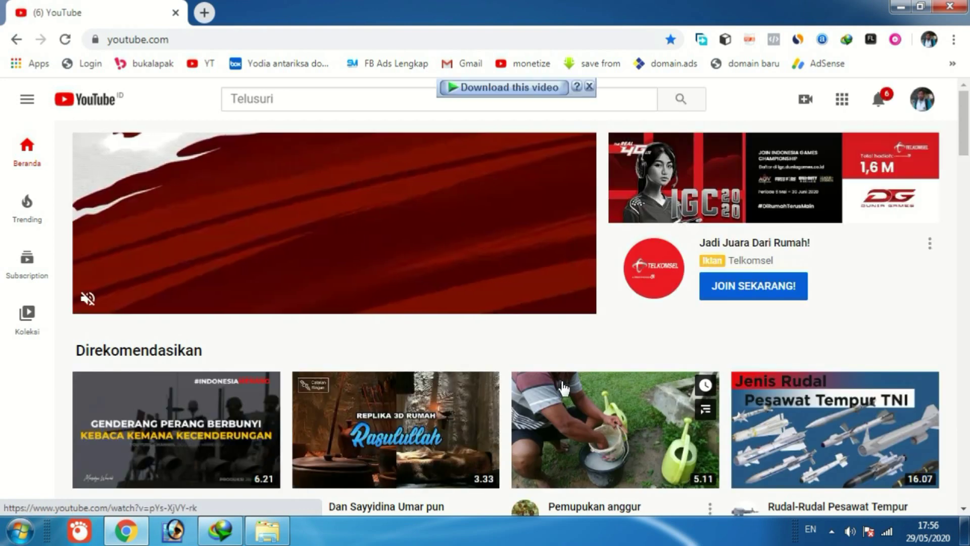
Open YouTube Studio from the account avatar menu.
left_click(922, 100)
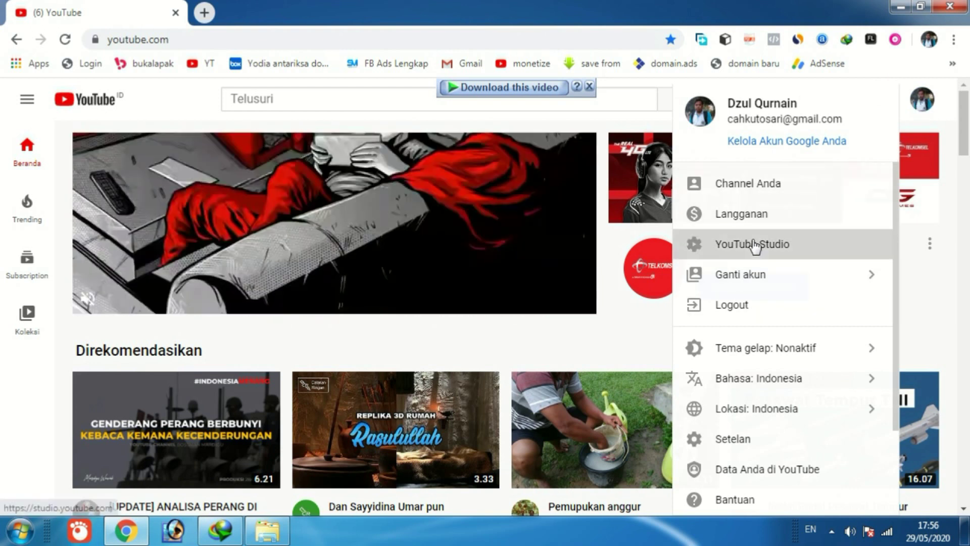
left_click(754, 244)
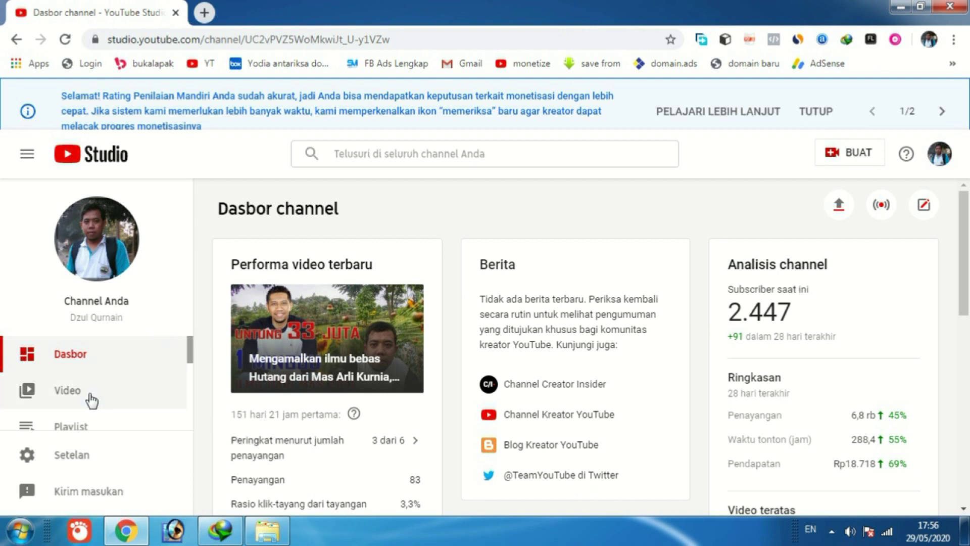
Scroll the Studio dashboard and advance the top banner to notice 2/2 about AdSense verification.
left_click_drag(191, 354, 191, 380)
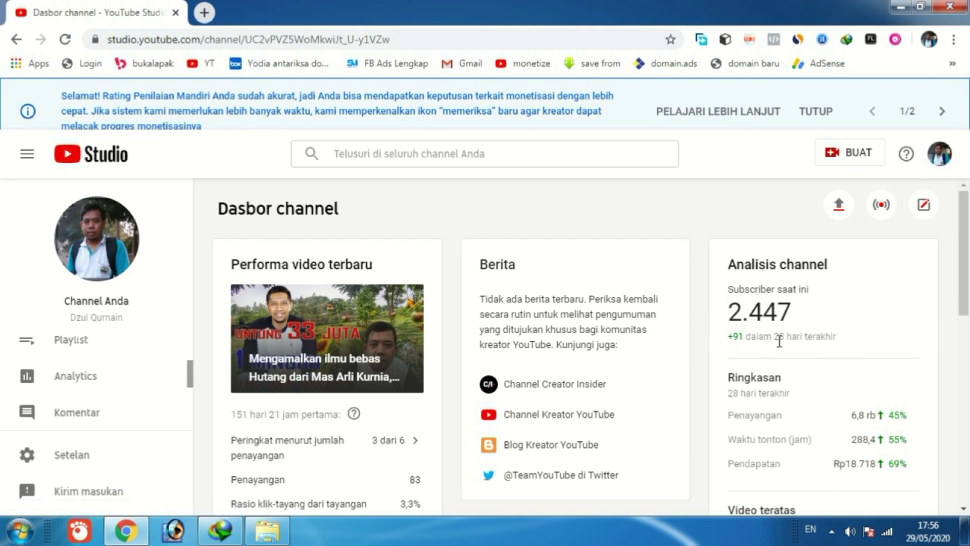
scroll(771, 272, "down", 2)
scroll(772, 272, "up", 2)
left_click_drag(966, 284, 968, 261)
left_click(941, 112)
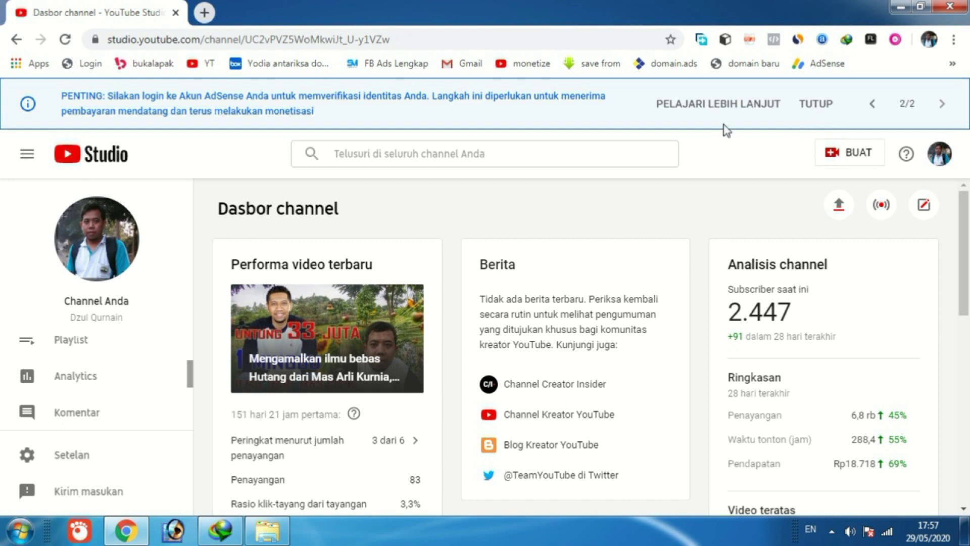
Load google.com/adsense in a new Chrome tab.
left_click(204, 12)
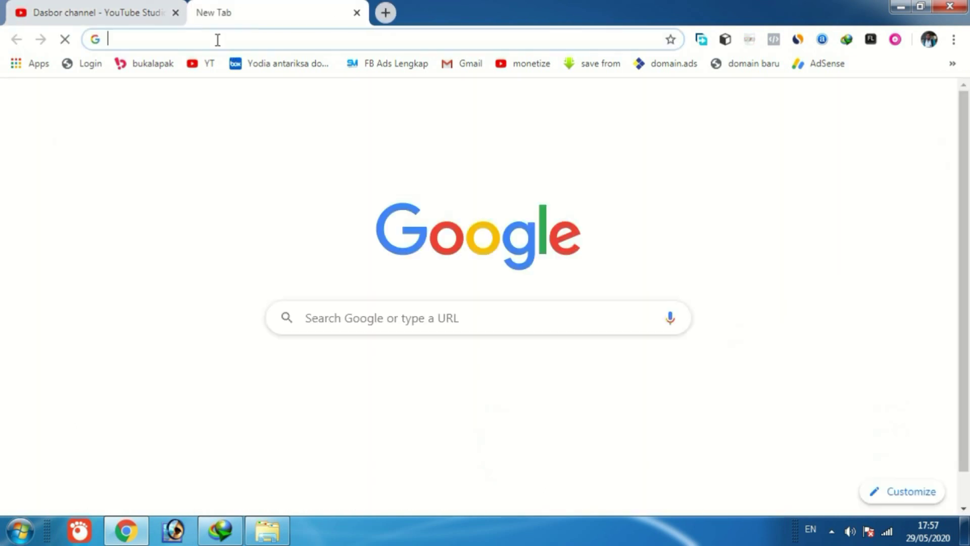
left_click(224, 40)
type("googl")
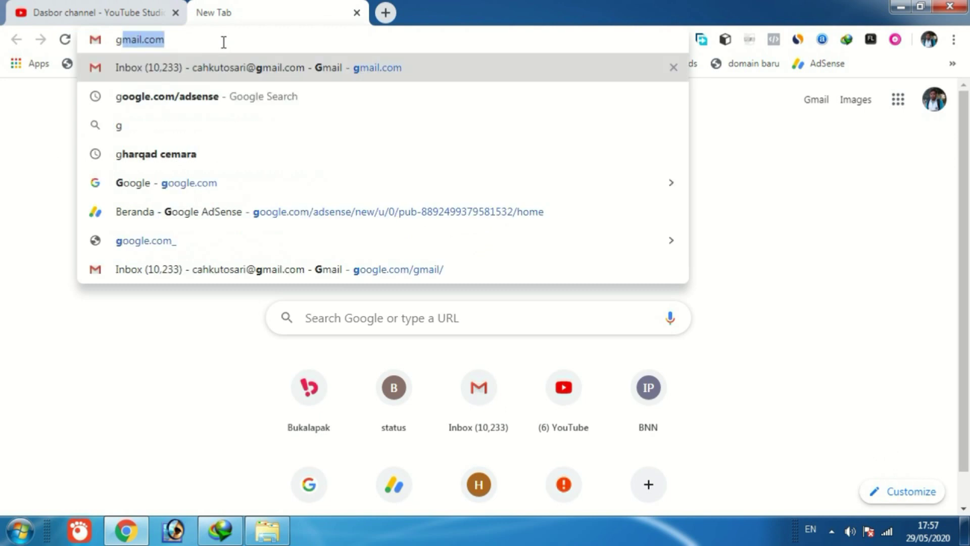
type("e.com")
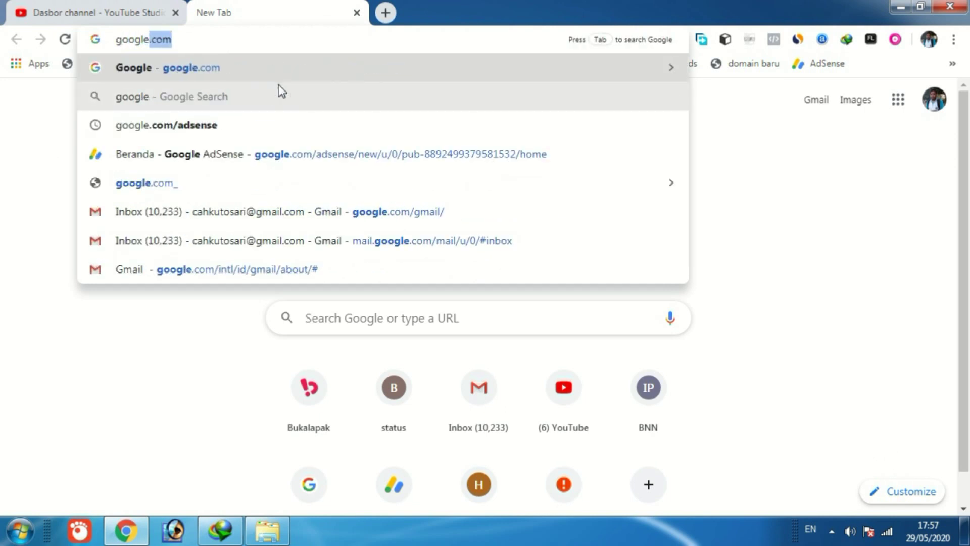
type("/a")
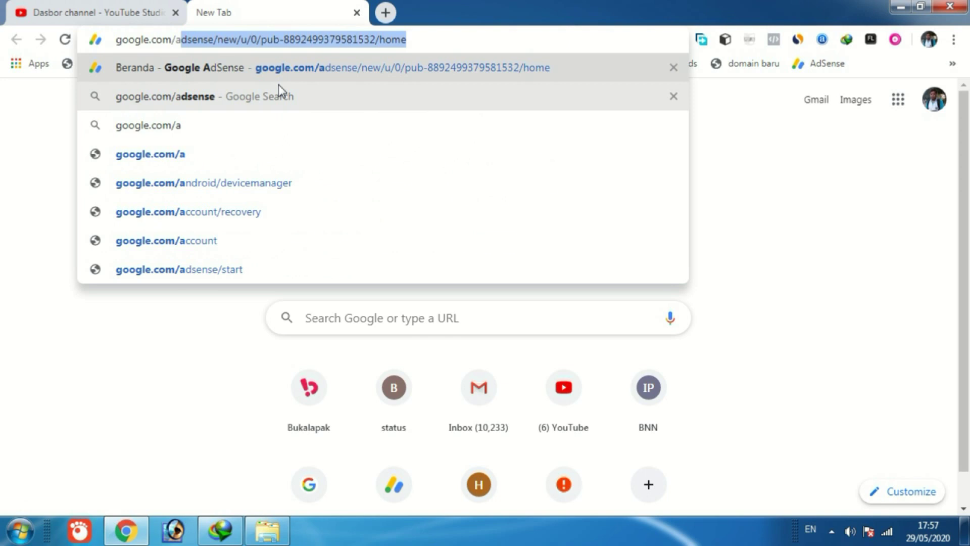
type("dsense")
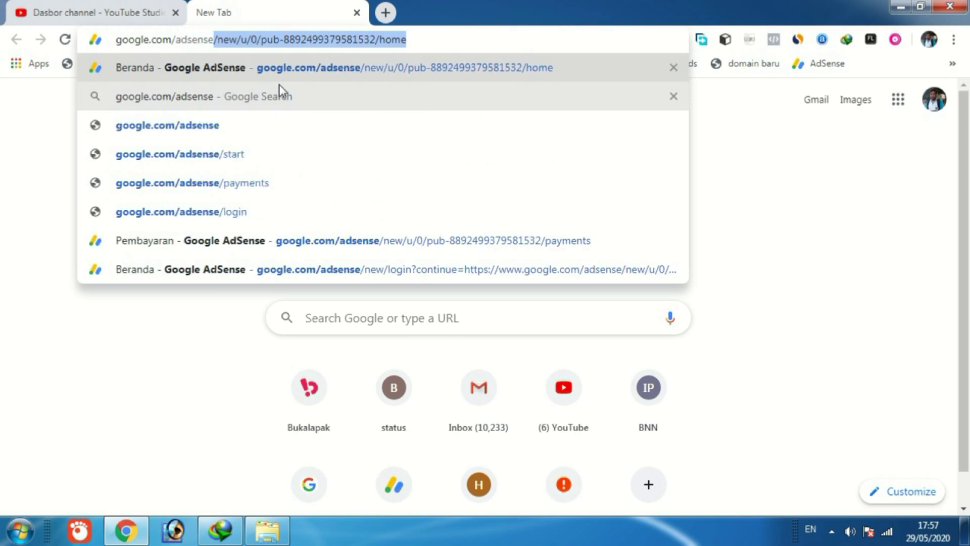
key("Return")
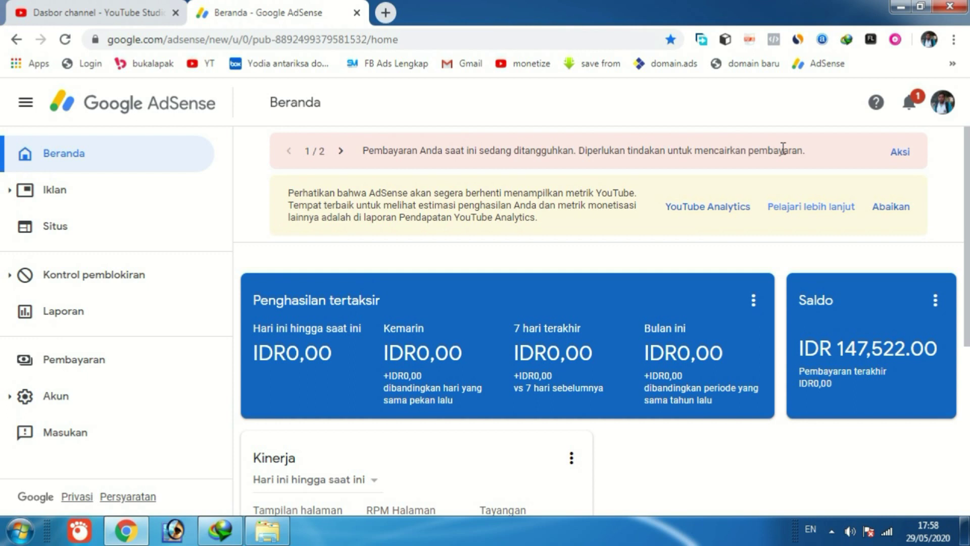
Read both AdSense alerts, then follow 'Aksi' on the payment-suspended alert to Payments.
left_click(341, 150)
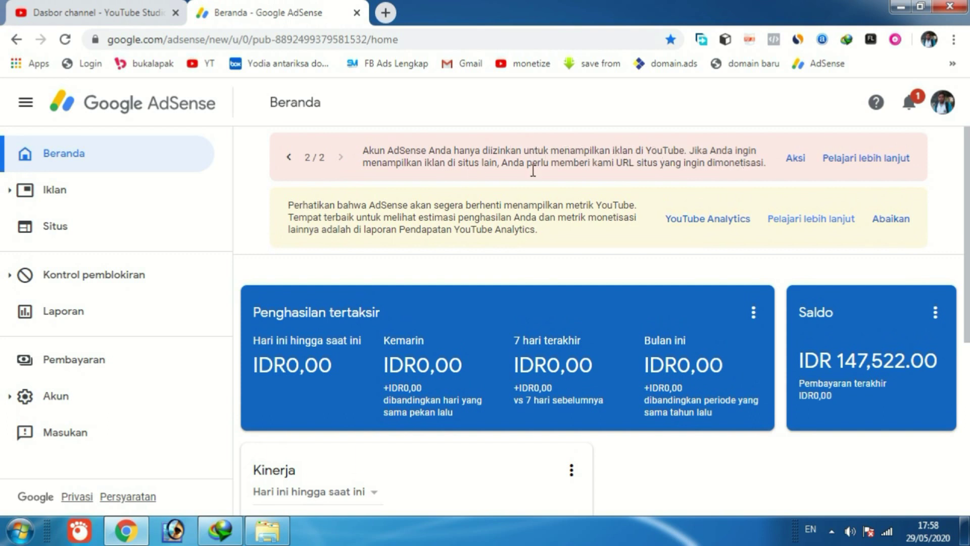
left_click(289, 157)
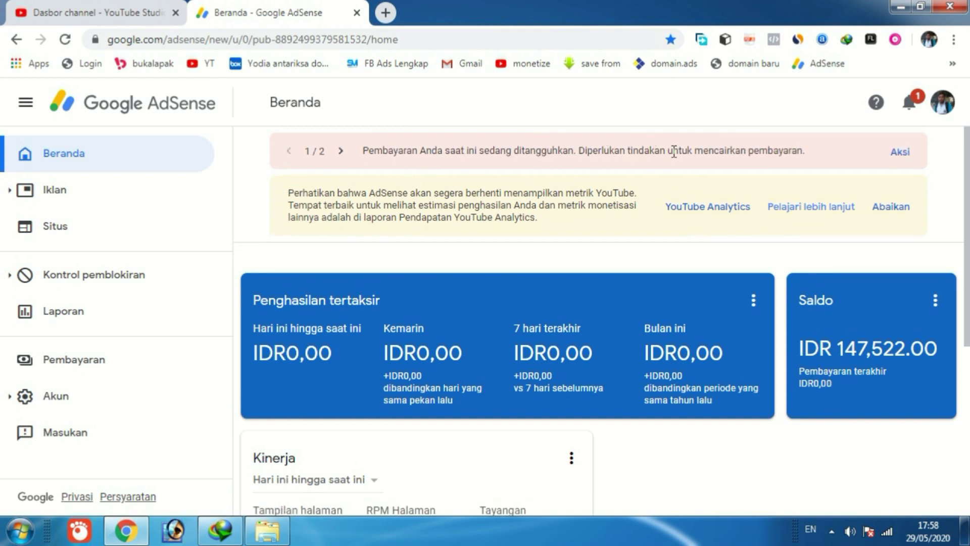
left_click(901, 152)
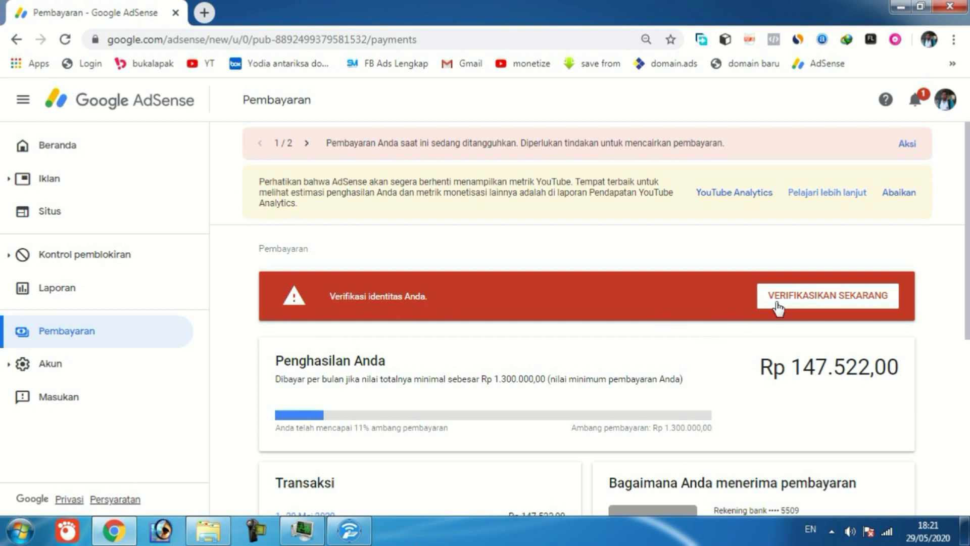
Scan the Payments page and start identity verification via VERIFIKASIKAN SEKARANG.
scroll(558, 326, "down", 2)
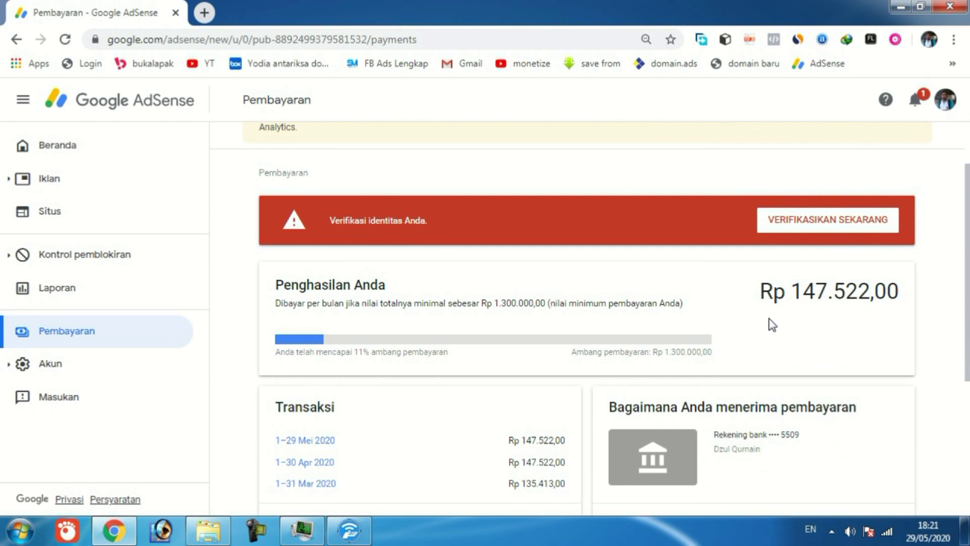
scroll(761, 336, "down", 3)
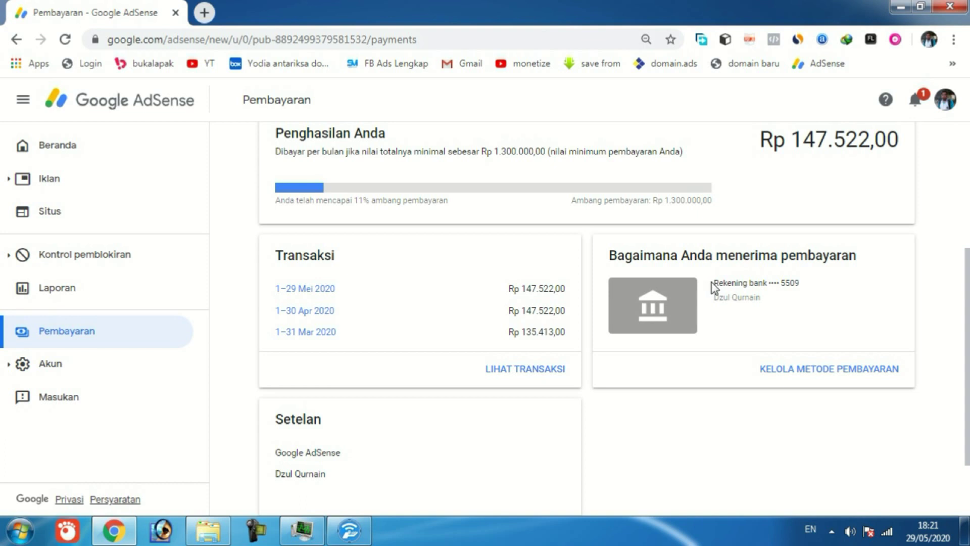
scroll(798, 298, "up", 5)
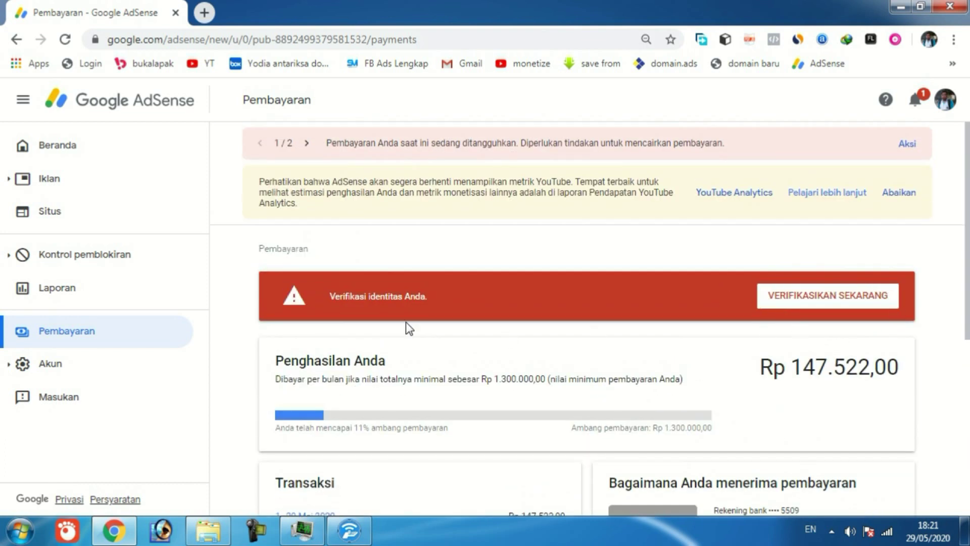
left_click(799, 297)
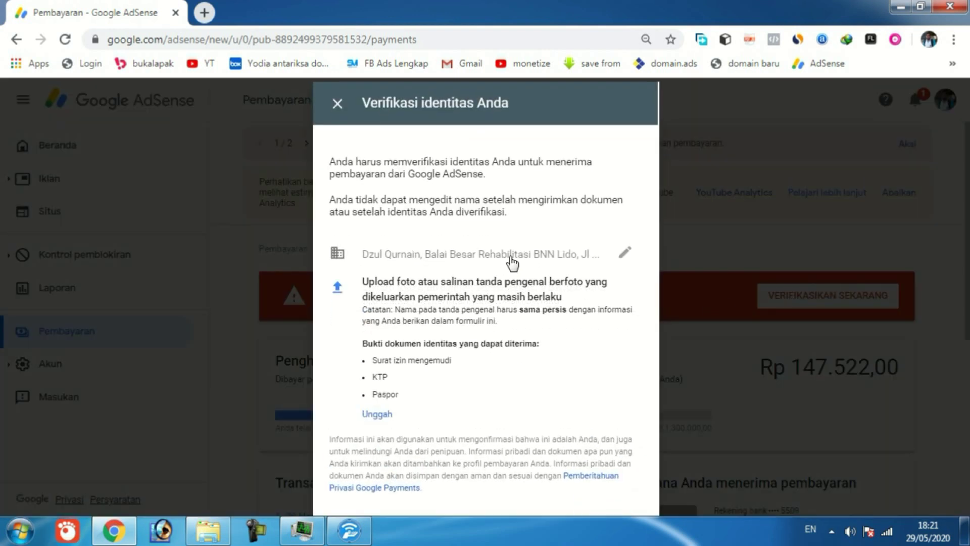
Expand the saved address and check the second address line and city fields.
left_click(510, 257)
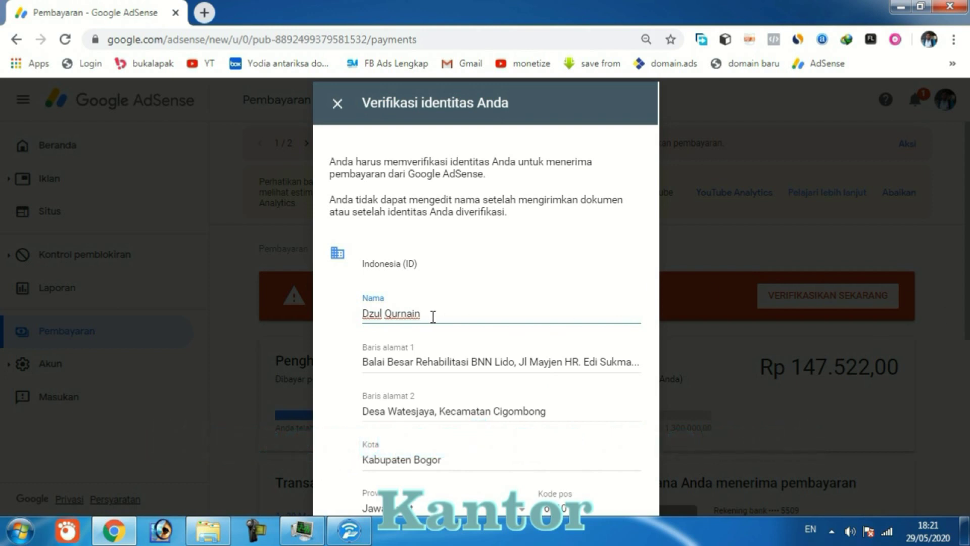
left_click(497, 404)
left_click(453, 466)
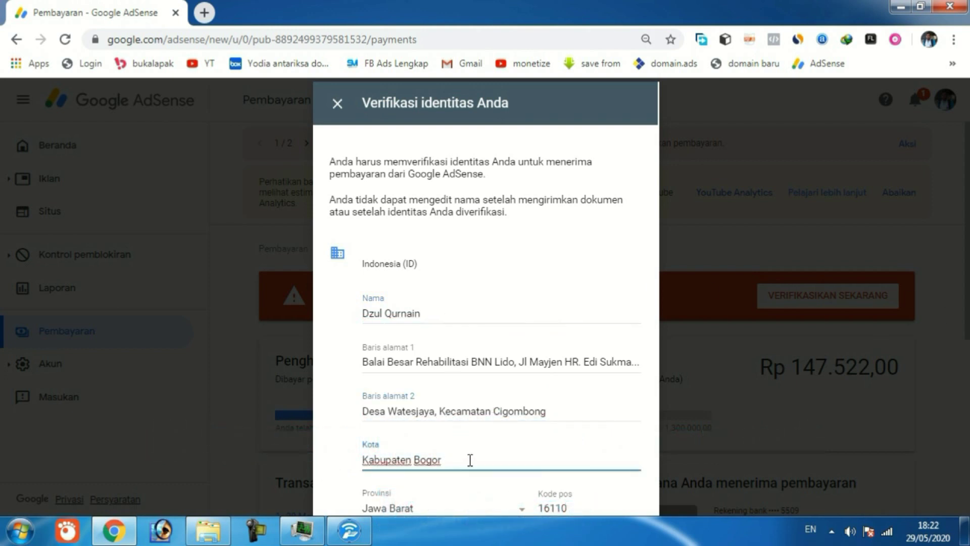
Zoom the page out three levels and bring up the ID photo upload file picker.
key("ctrl+minus")
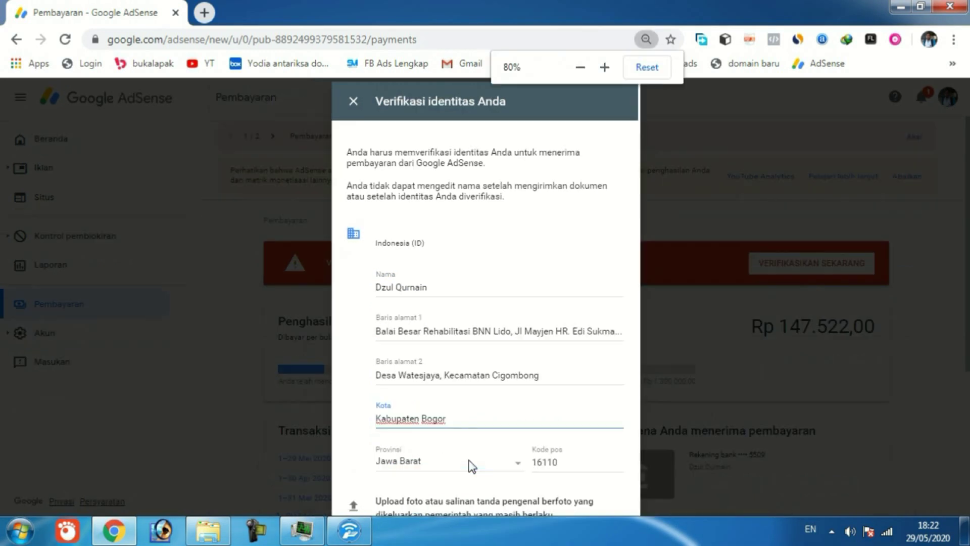
key("ctrl+minus")
key("ctrl+minus")
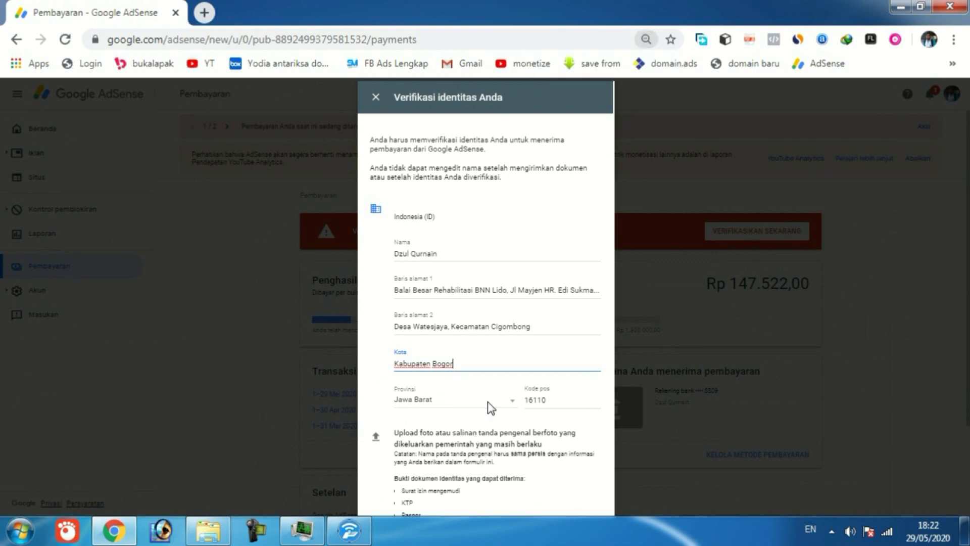
key("ctrl+minus")
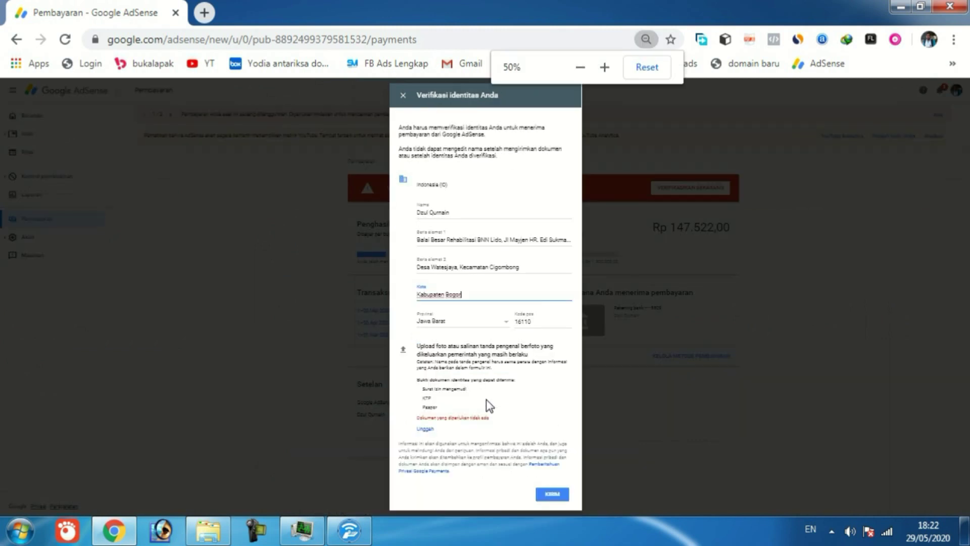
left_click(428, 429)
Attach the KTP JPG from the Desktop, zoom back in, and submit with KIRIM.
left_click(233, 188)
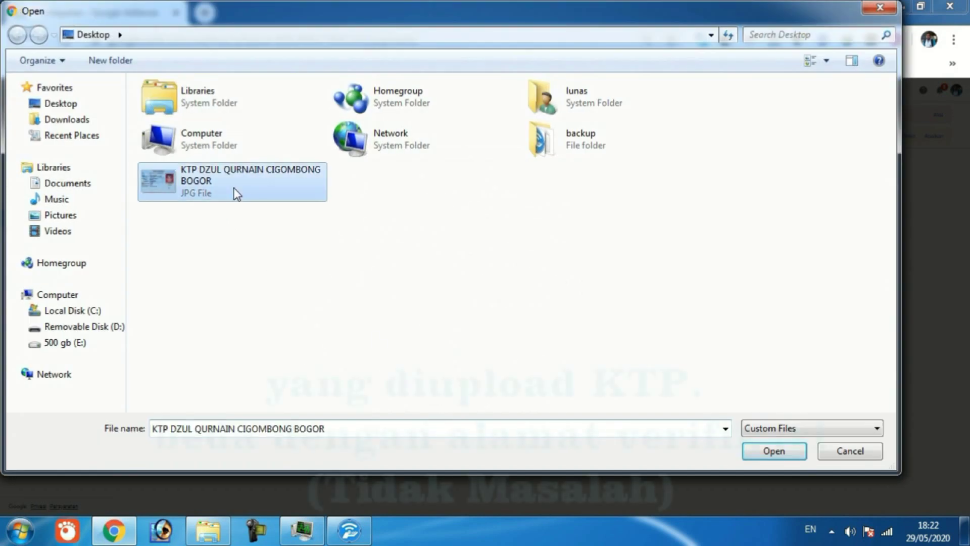
left_click(774, 451)
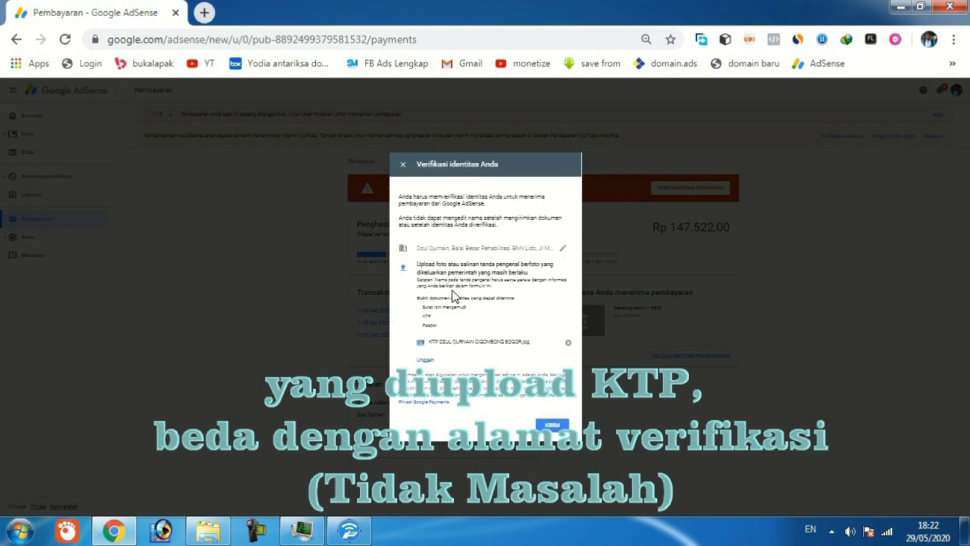
key("ctrl+plus")
key("ctrl+plus")
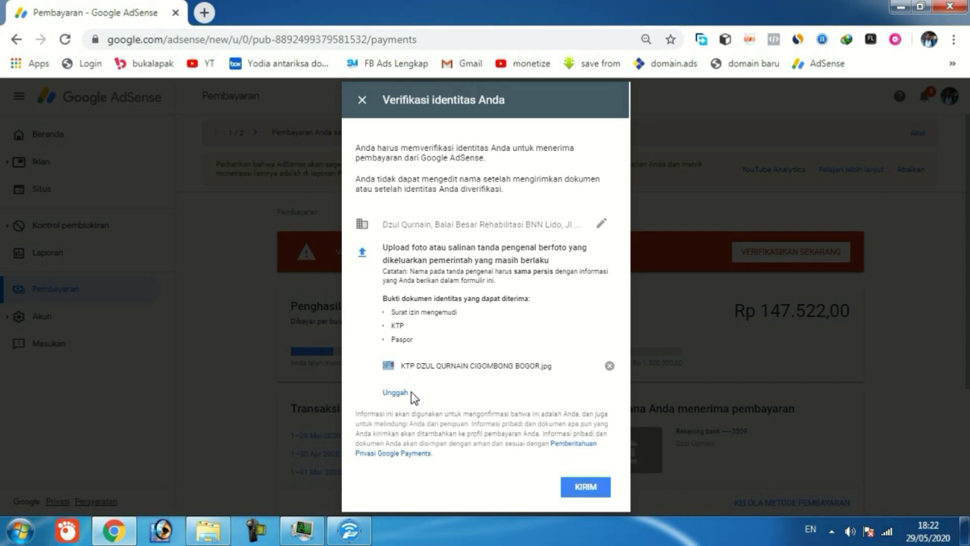
left_click(581, 488)
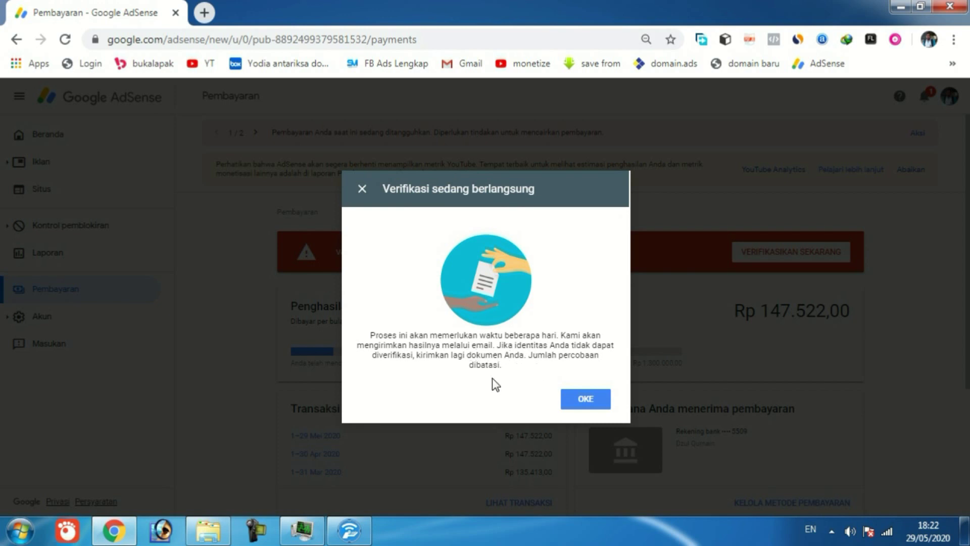
Dismiss the 'Verifikasi sedang berlangsung' notice with OKE.
left_click(585, 398)
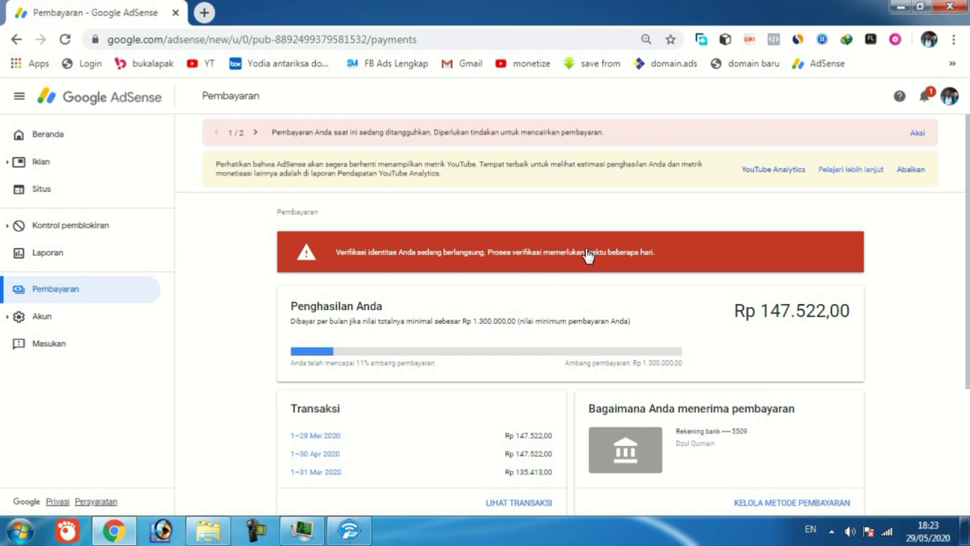
Restore zoom, browse both Payments notices, then minimize Chrome to the desktop.
key("ctrl+plus")
key("ctrl+plus")
key("ctrl+plus")
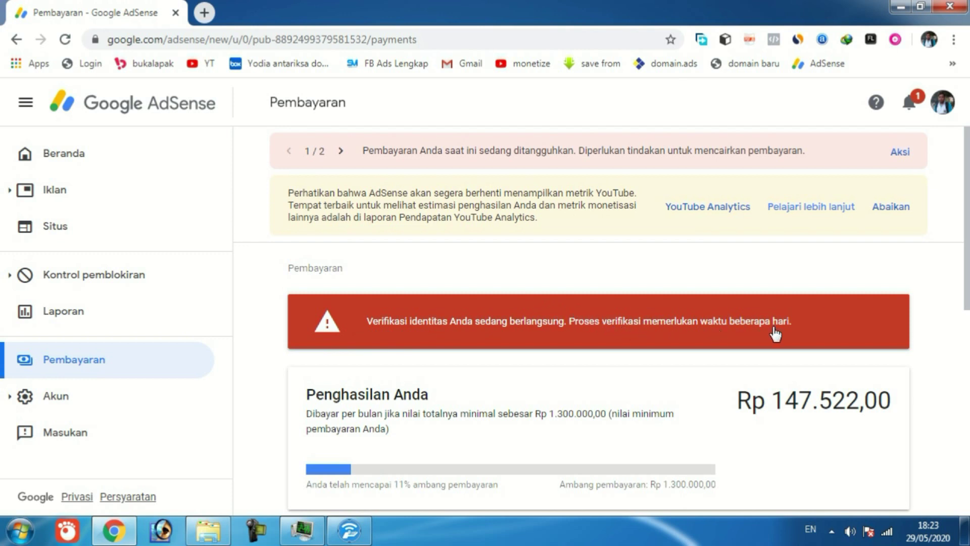
scroll(807, 329, "down", 2)
scroll(809, 330, "down", 8)
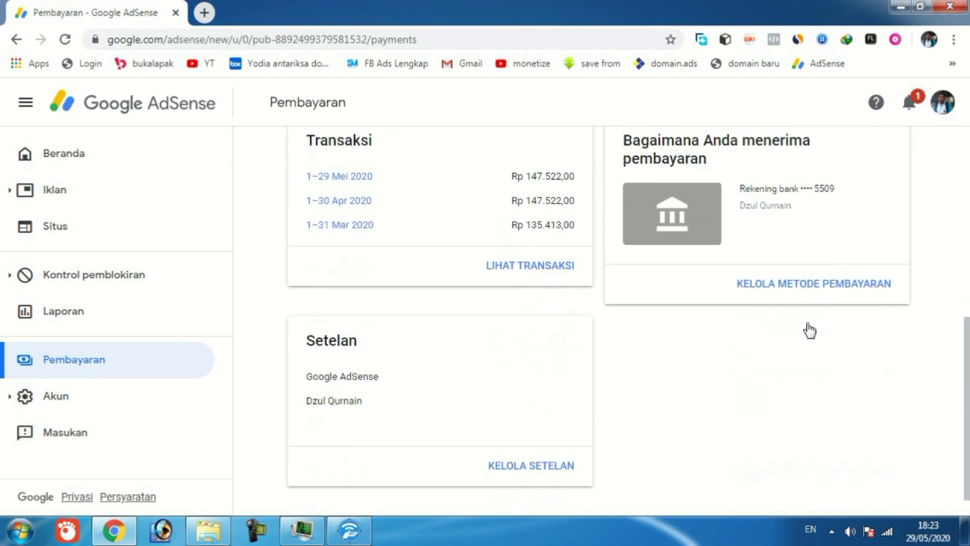
scroll(809, 329, "up", 10)
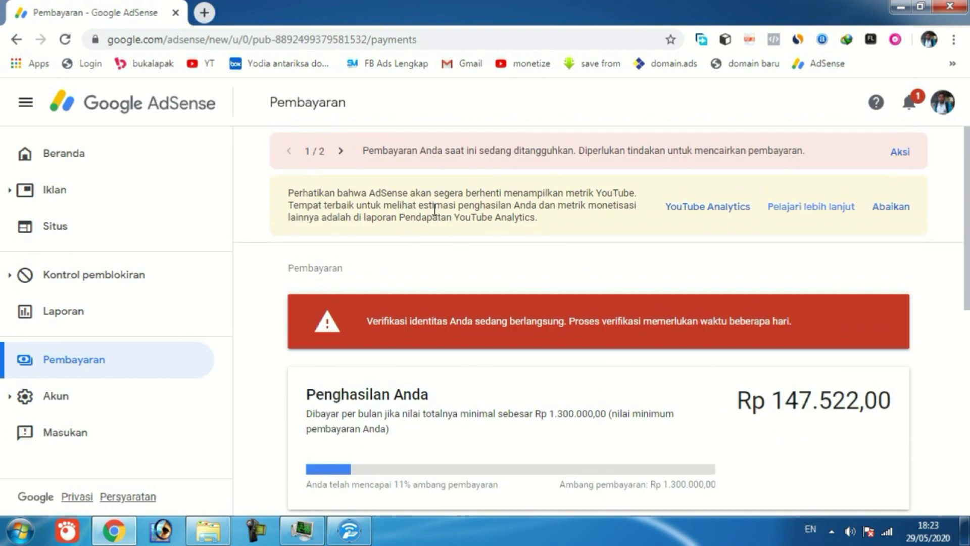
left_click(340, 150)
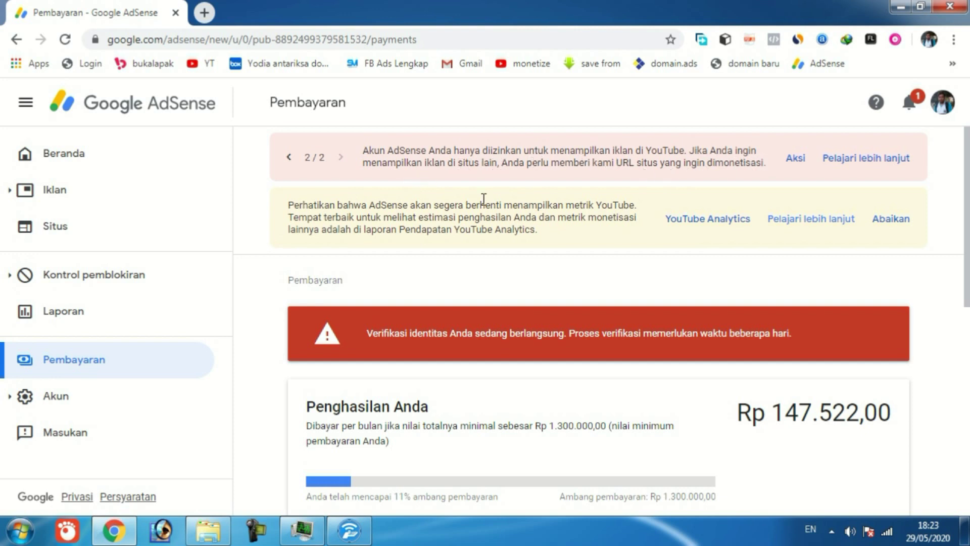
left_click(288, 157)
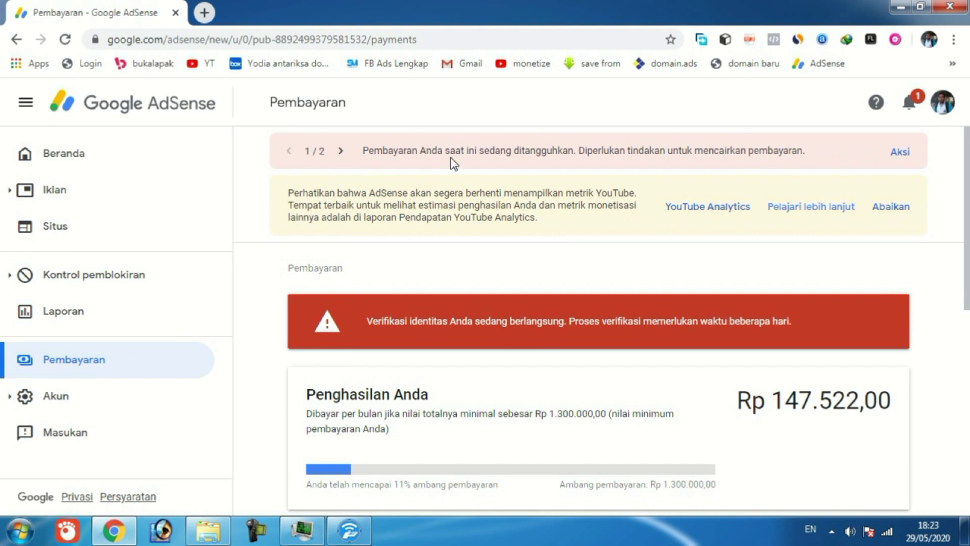
scroll(453, 163, "down", 3)
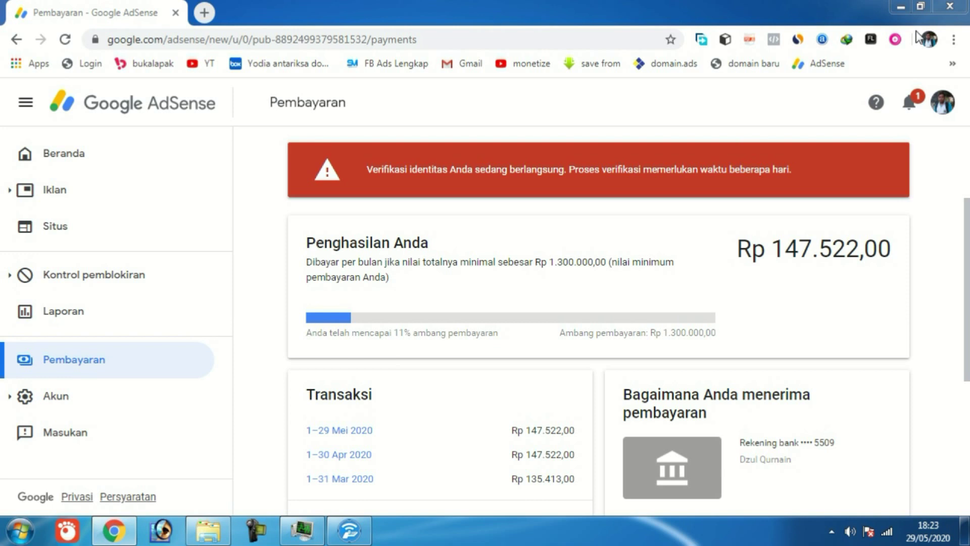
left_click(900, 6)
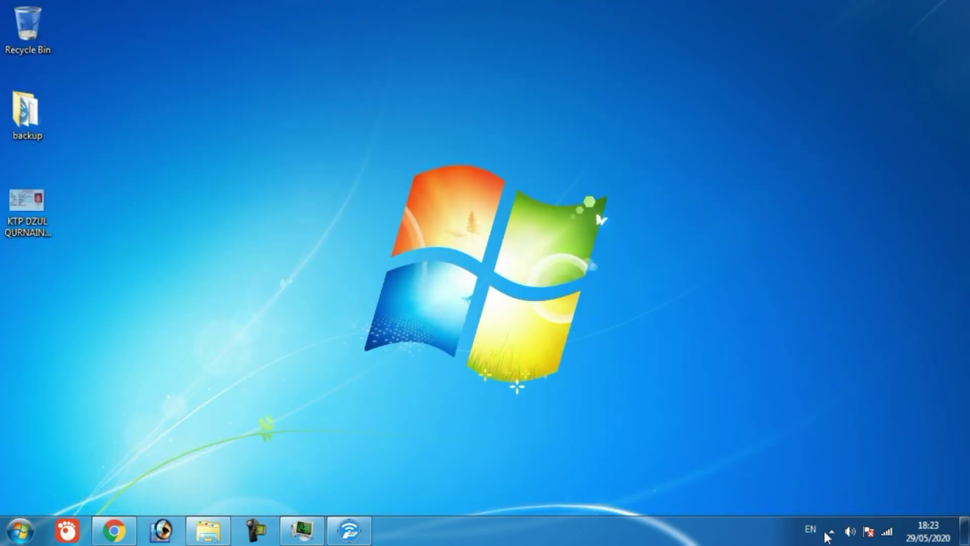
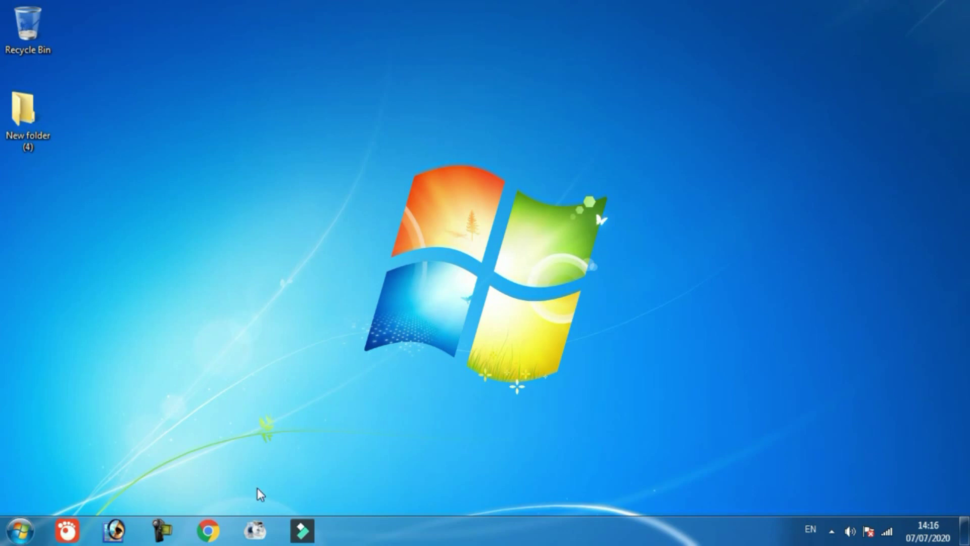
Launch Google Chrome from the taskbar to a New Tab page.
left_click(213, 532)
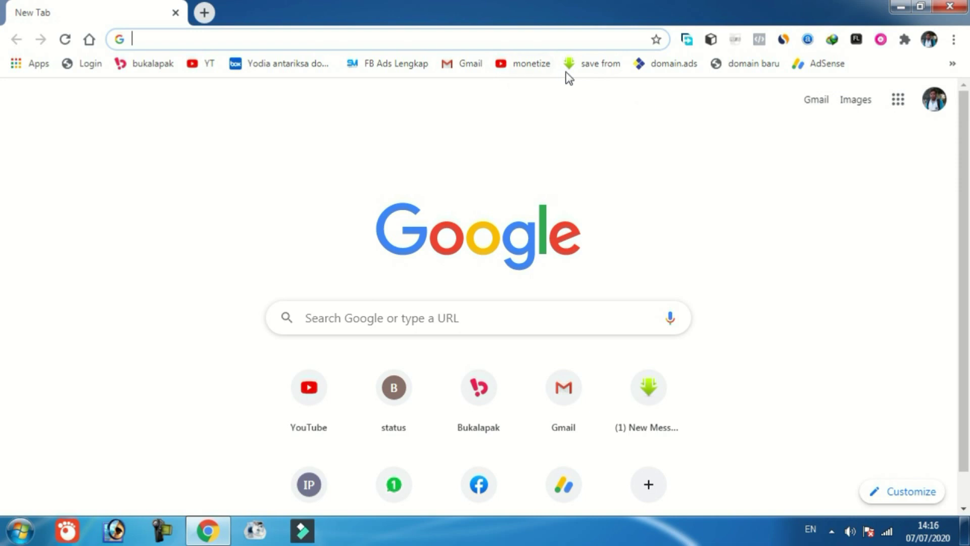
Go to YouTube and open the channel's YouTube Studio dashboard from the account menu.
left_click(199, 70)
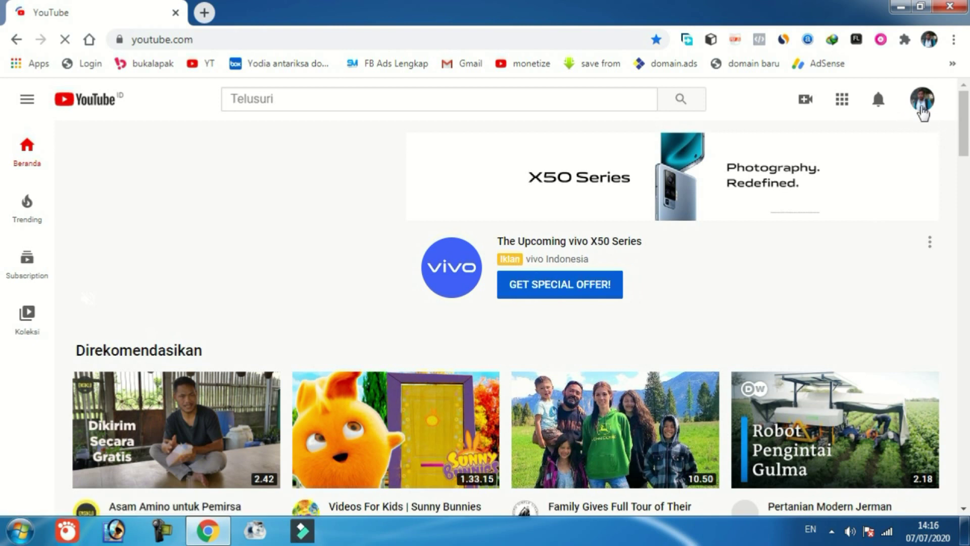
left_click(922, 100)
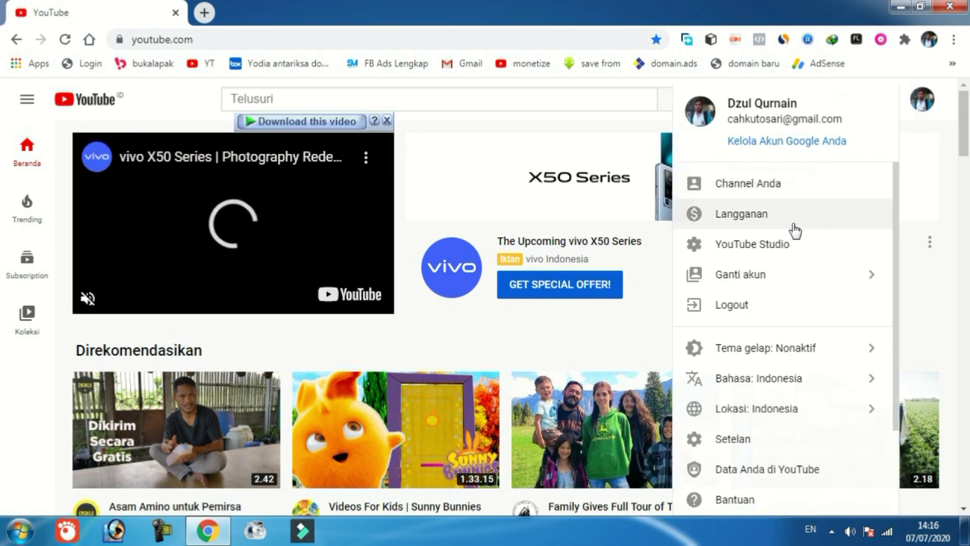
left_click(782, 246)
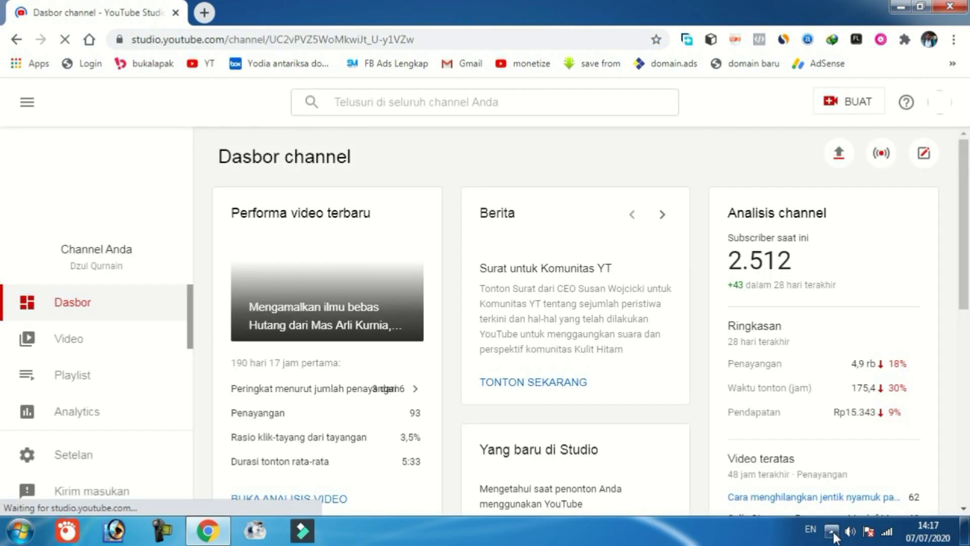
Close the hidden tray icons popup and open a second browser tab.
left_click(831, 532)
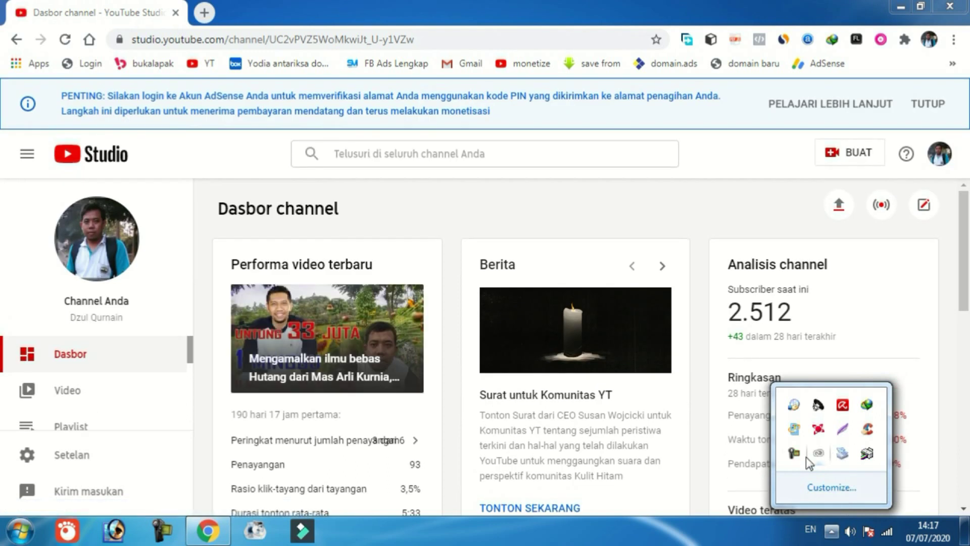
left_click(760, 527)
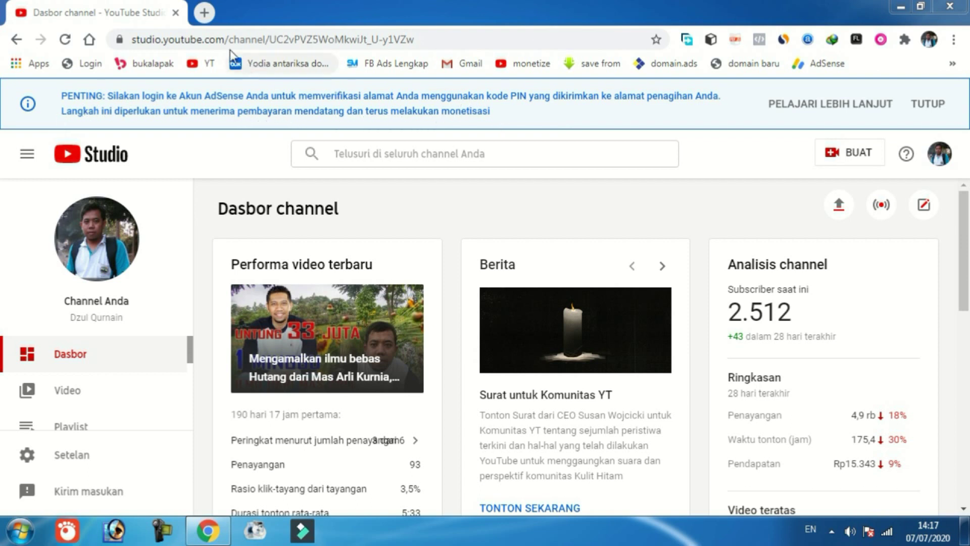
left_click(204, 13)
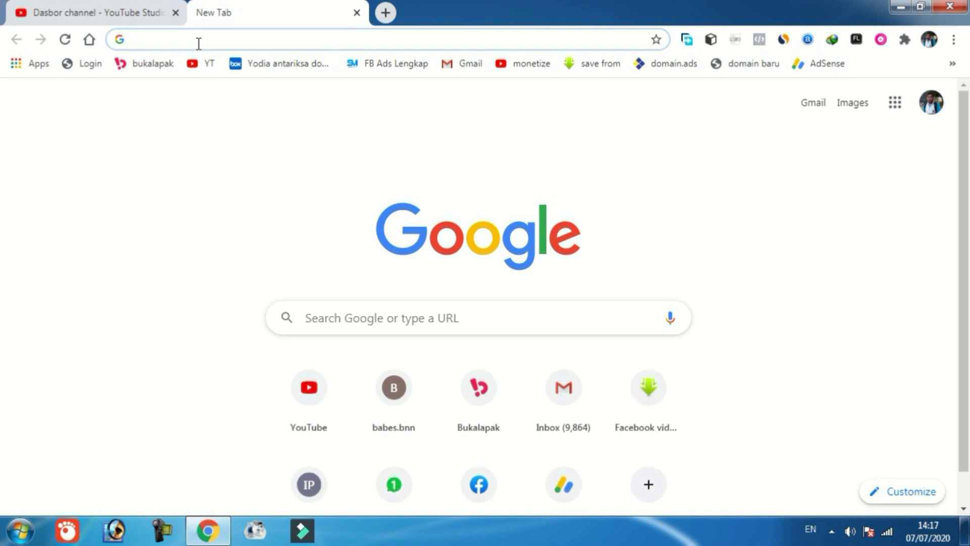
Enter google.com in the address bar and open the Google AdSense home page.
type("google")
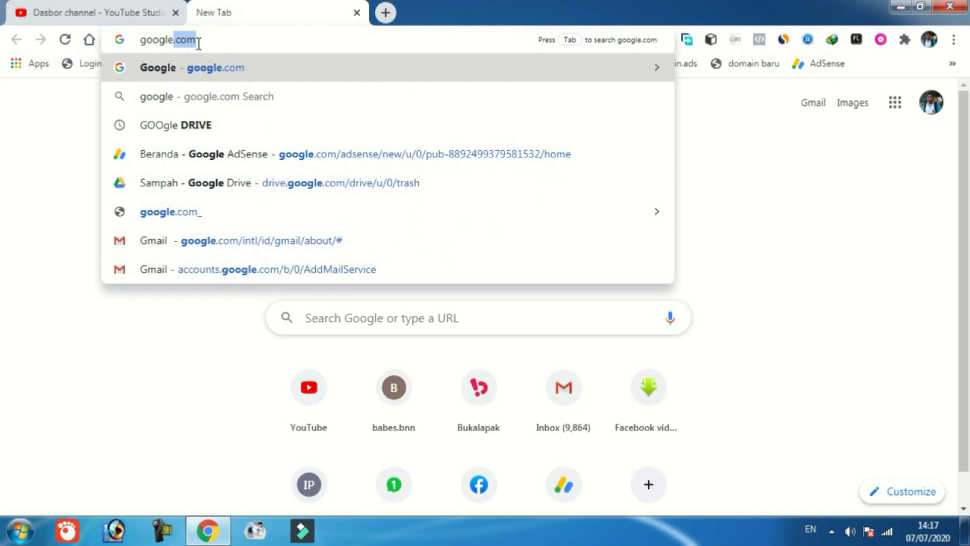
type(".com")
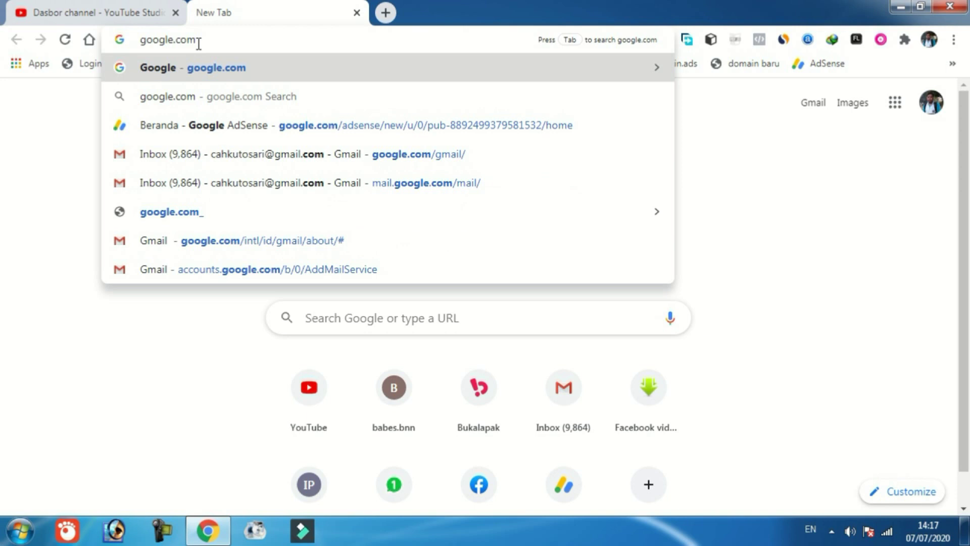
left_click(383, 125)
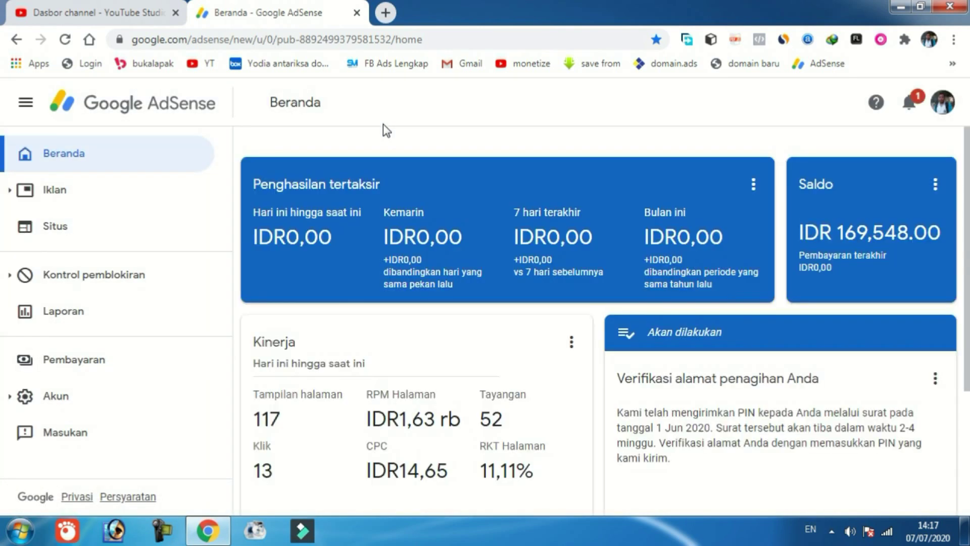
Scroll to the billing-address card and start verification with Verifikasikan.
scroll(426, 256, "down", 1)
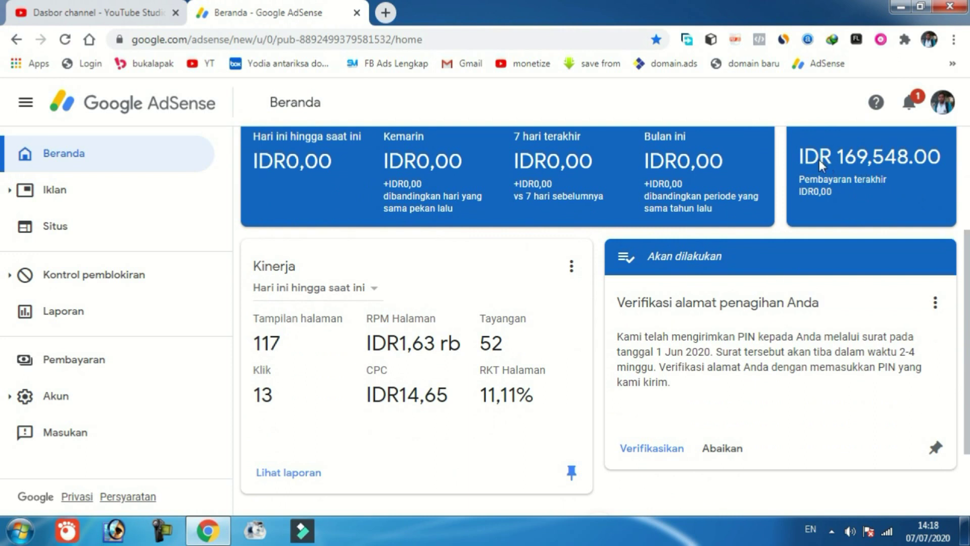
left_click_drag(968, 254, 967, 288)
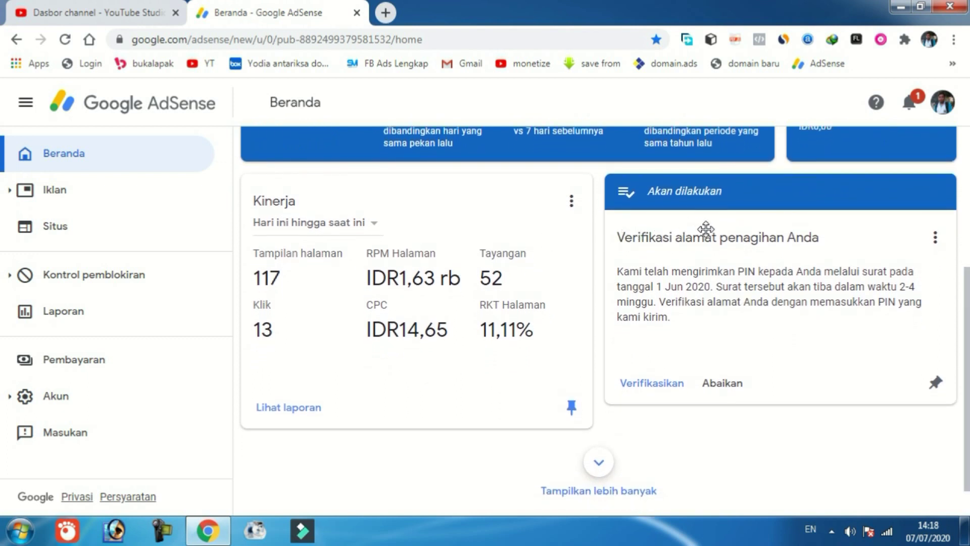
left_click(659, 384)
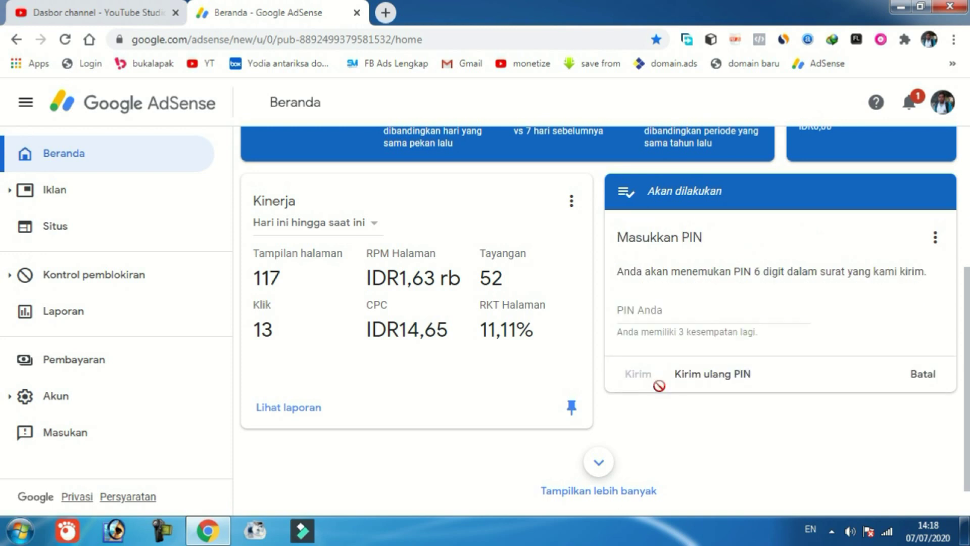
Enter the mailed 6-digit PIN and submit it with Kirim.
left_click(669, 309)
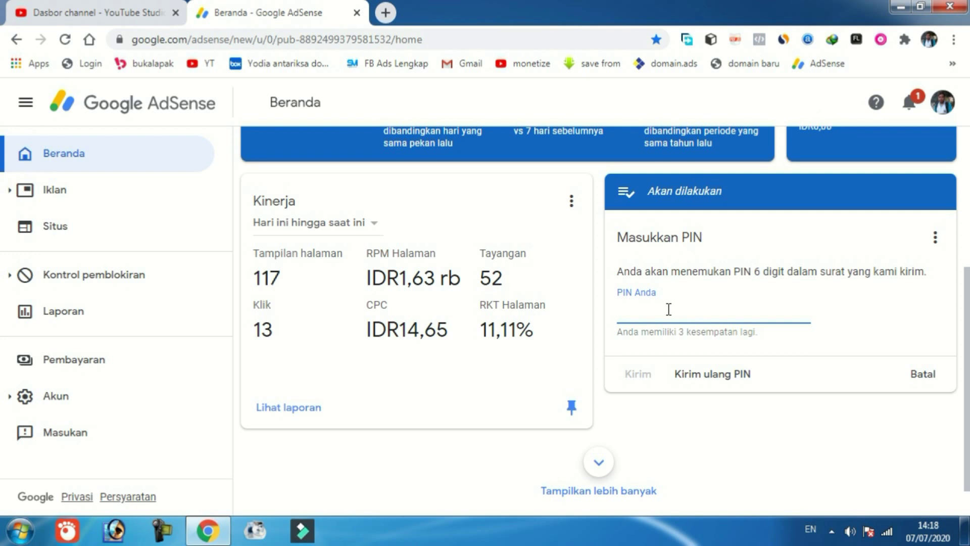
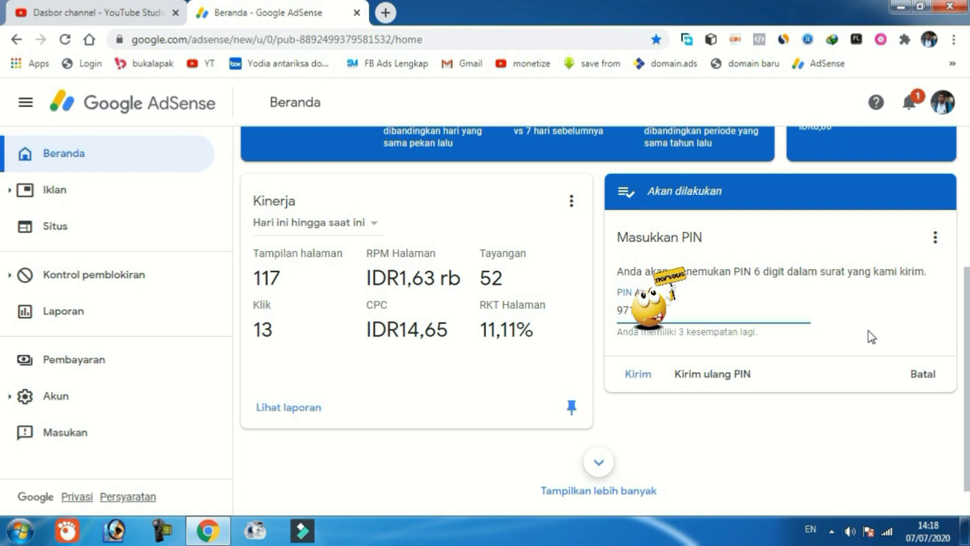
left_click(640, 375)
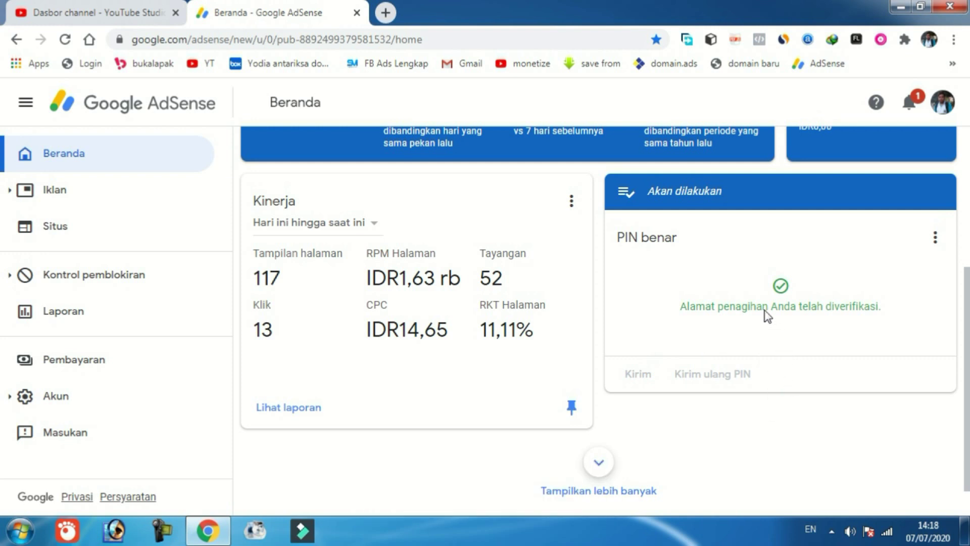
Scroll through the Beranda page, then go to the Pembayaran page.
scroll(721, 308, "up", 5)
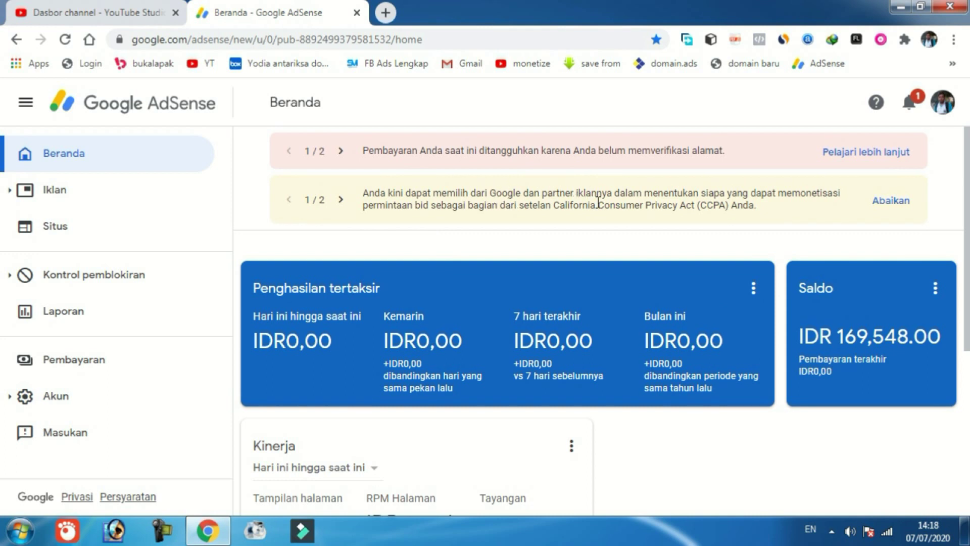
scroll(598, 202, "down", 5)
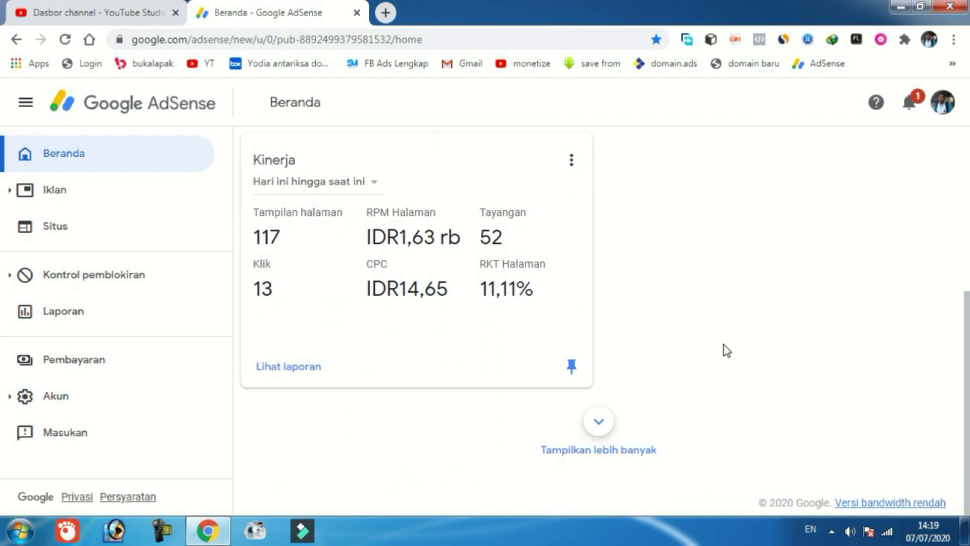
scroll(726, 349, "up", 3)
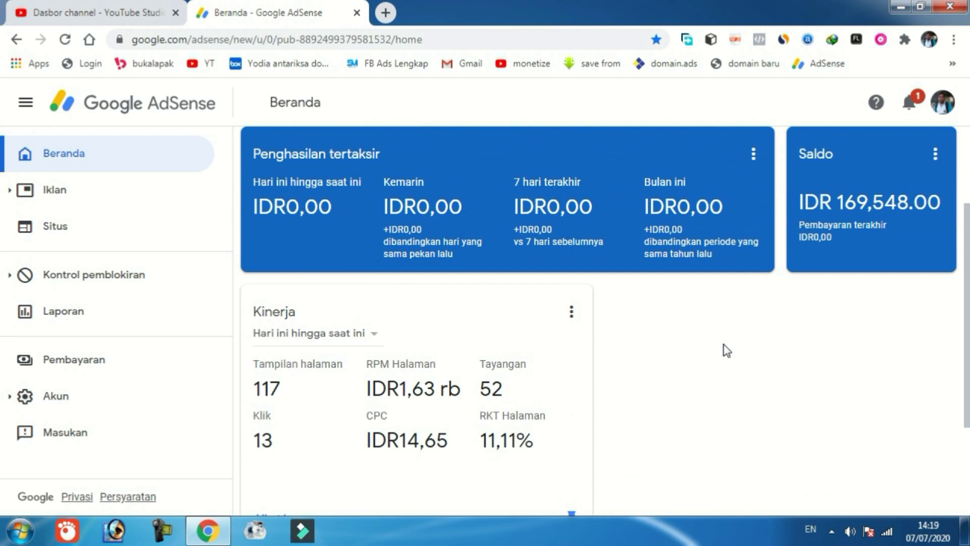
left_click(88, 368)
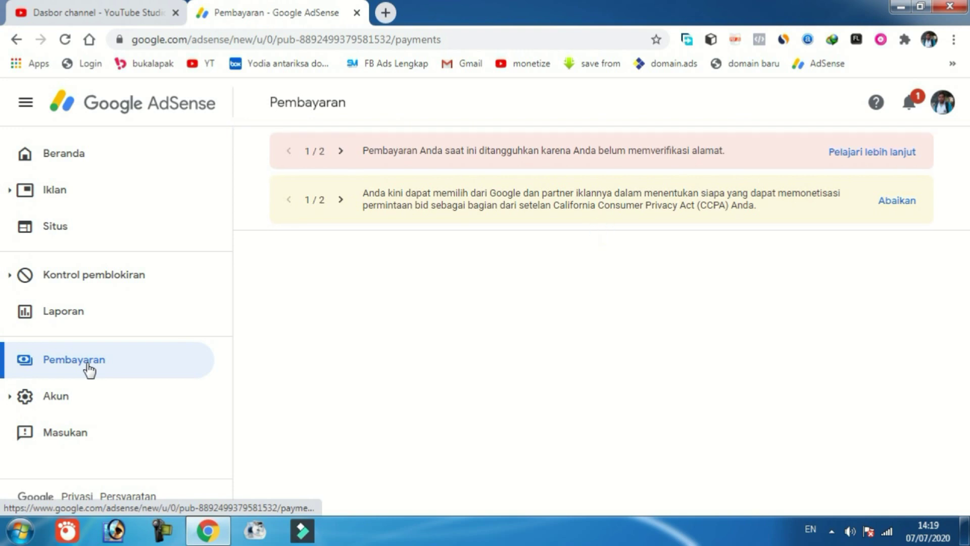
Advance both notices to their second messages and review earnings, Transaksi and payment method cards.
left_click(339, 151)
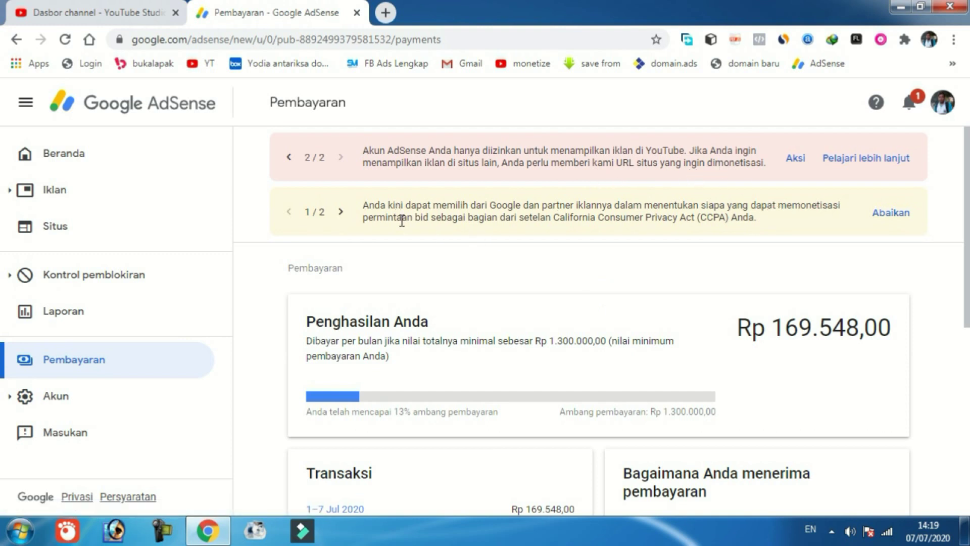
left_click(340, 215)
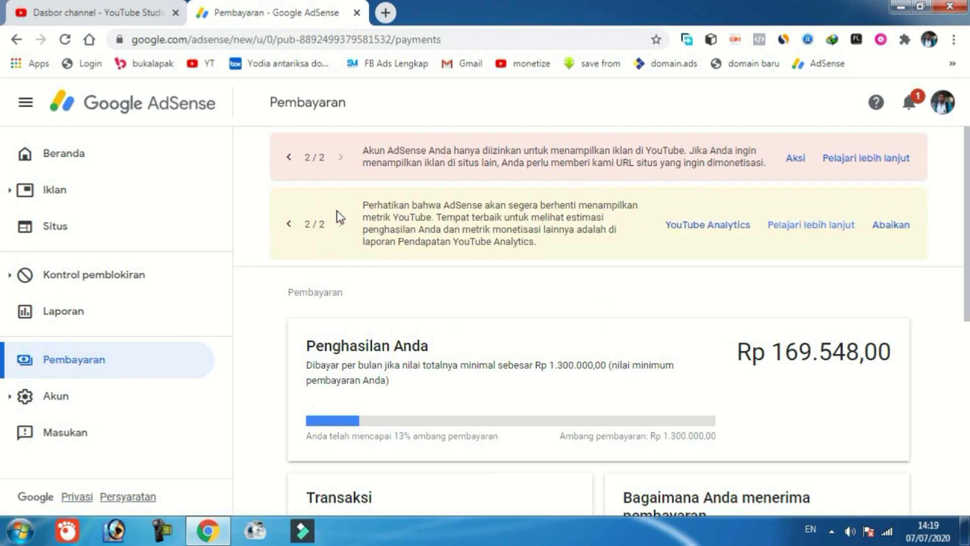
scroll(369, 242, "down", 3)
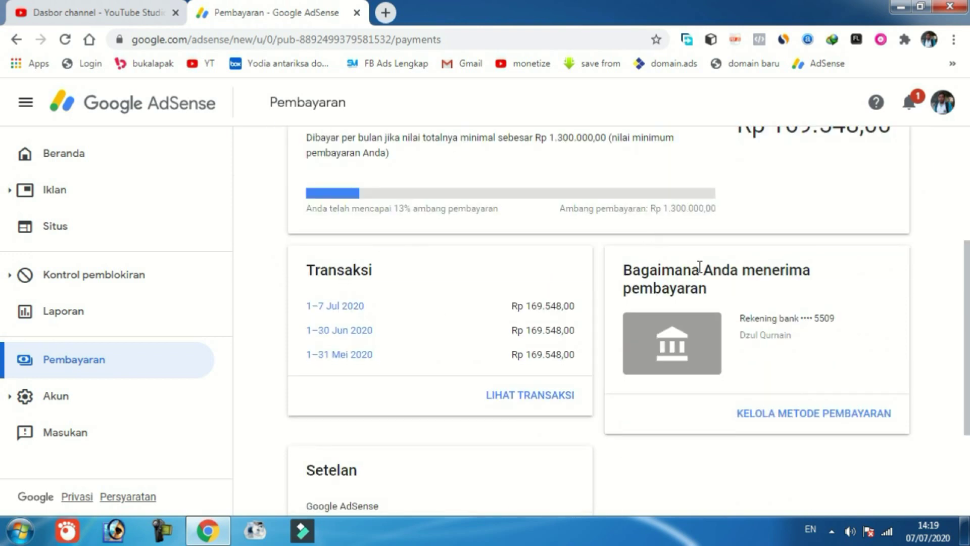
scroll(657, 243, "down", 3)
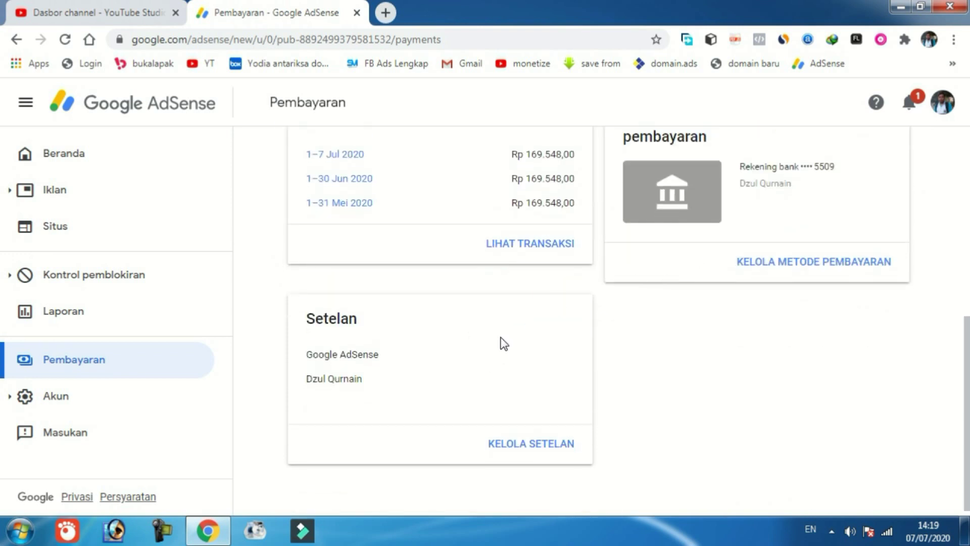
scroll(504, 343, "up", 3)
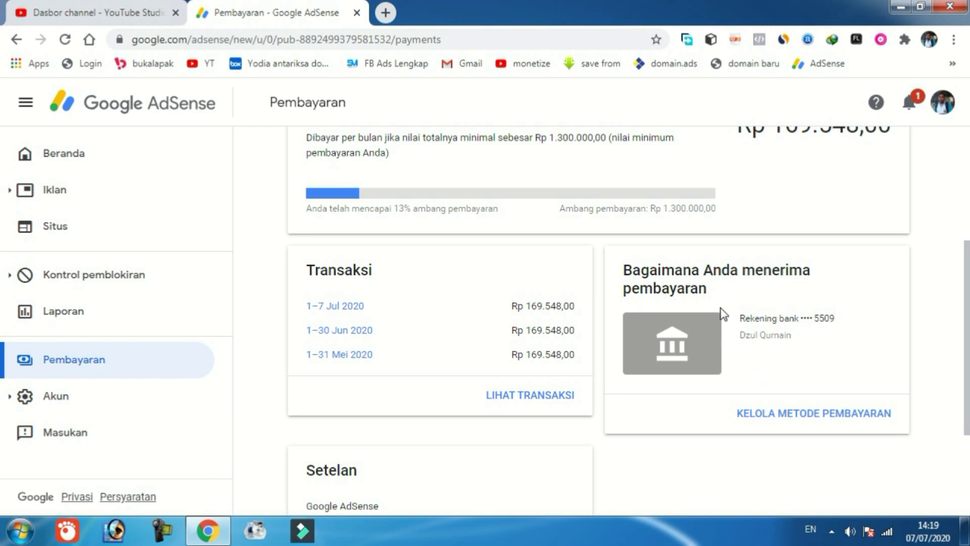
scroll(703, 290, "up", 5)
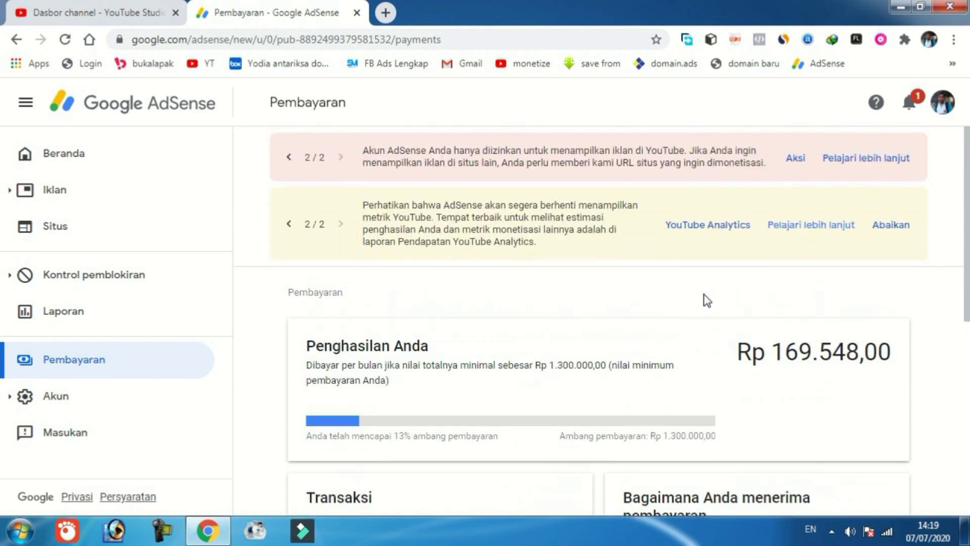
scroll(712, 303, "down", 5)
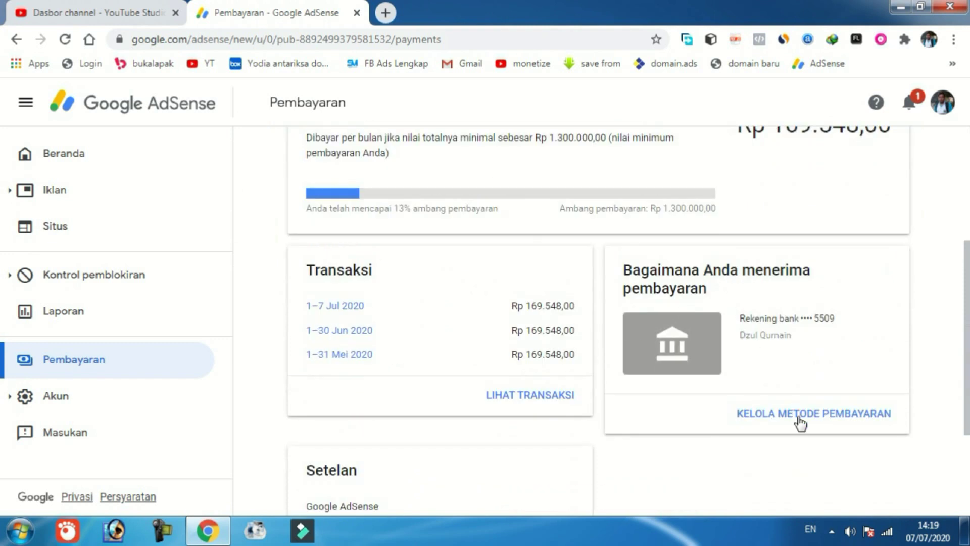
Open Metode pembayaran to view the primary bank account, then use the system tray icons.
left_click(799, 419)
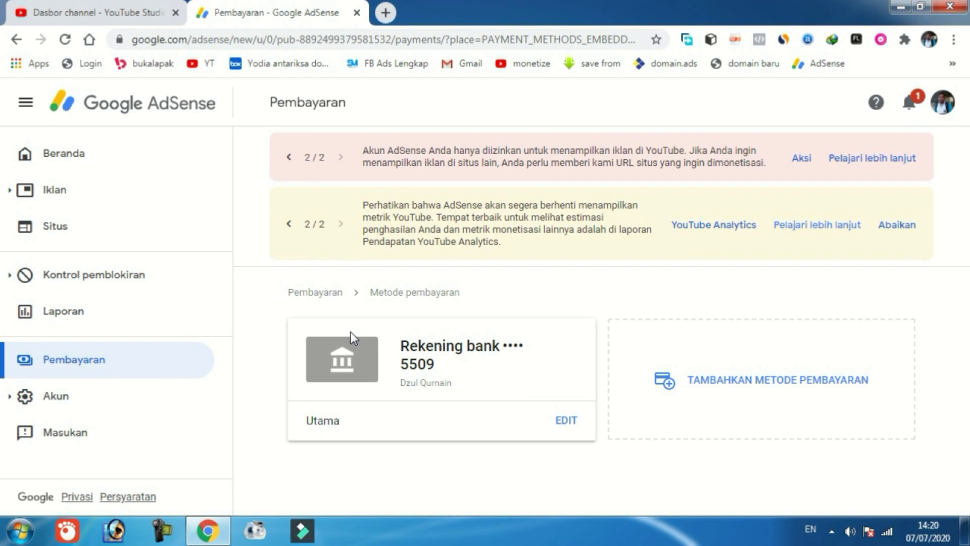
mouse_move(198, 529)
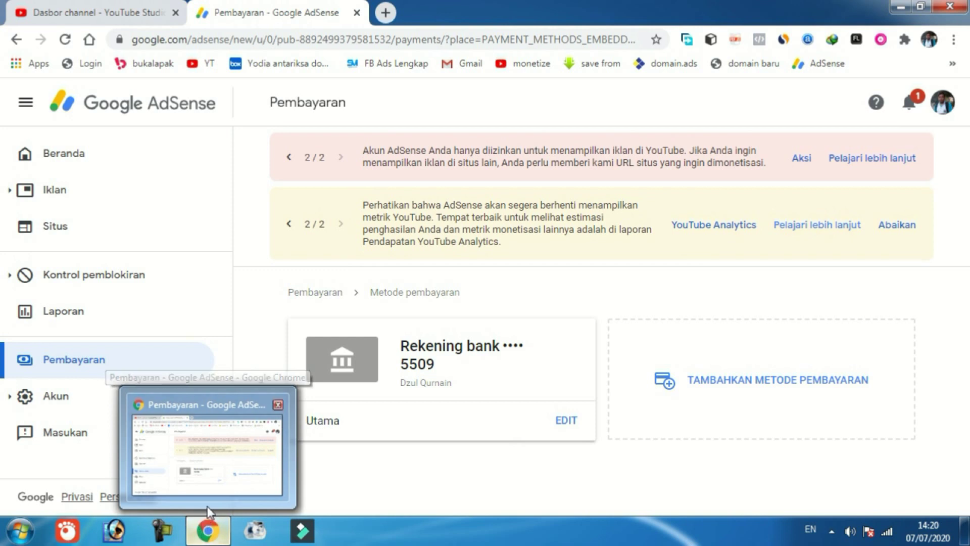
left_click(831, 530)
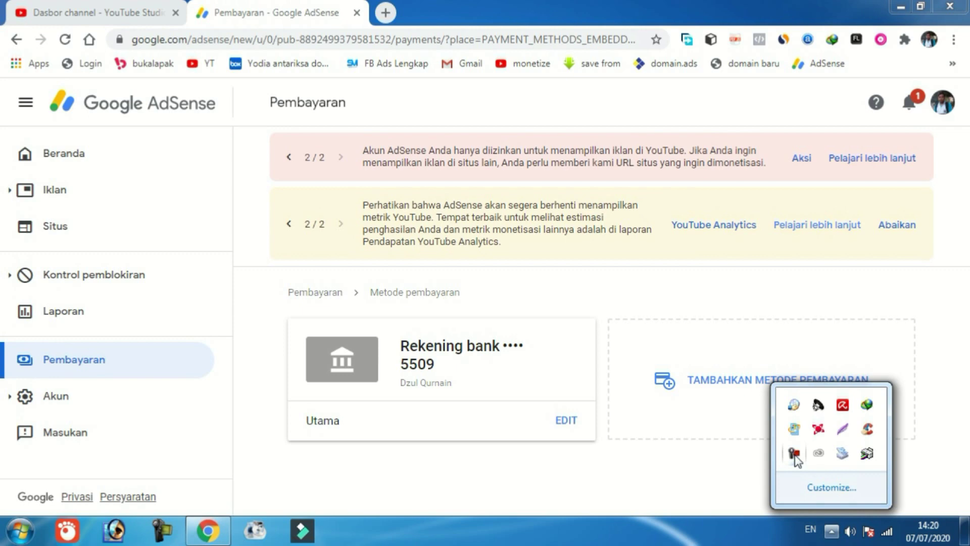
left_click(794, 455)
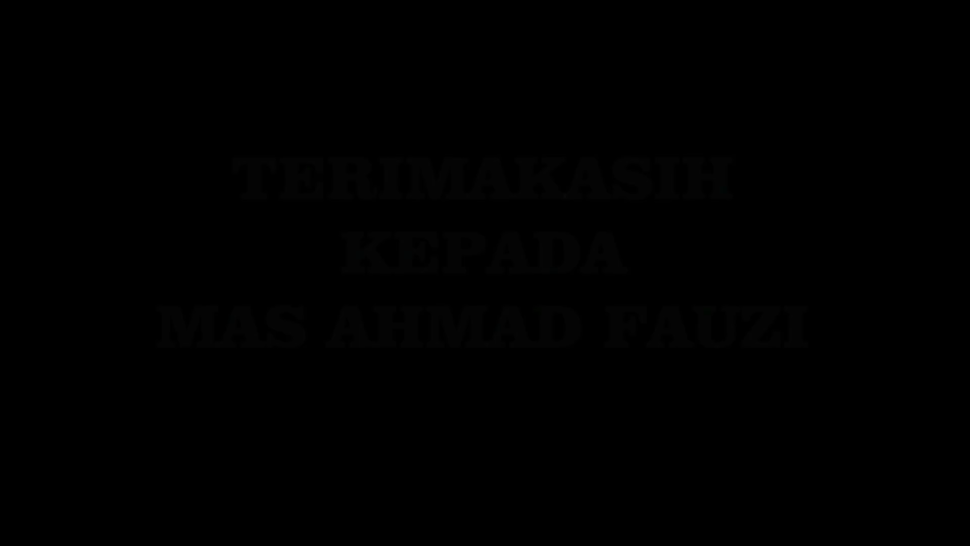